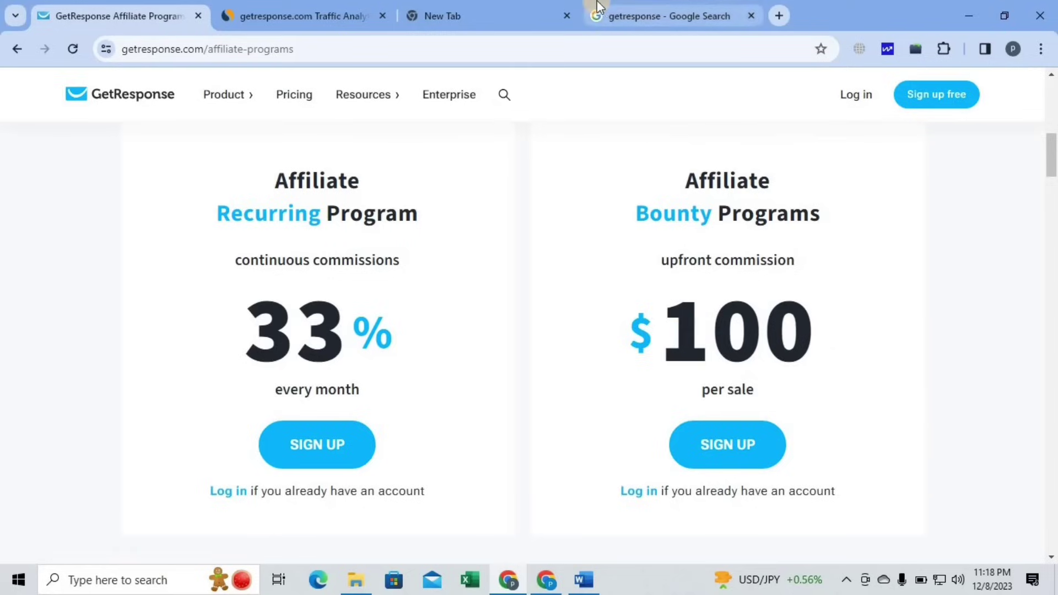
- Search Google for "dollar to pkr" and convert 100 United States dollars to Pakistani rupees
{"action": "left_click", "coordinate": [537, 11]}
{"action": "left_click", "coordinate": [496, 309]}
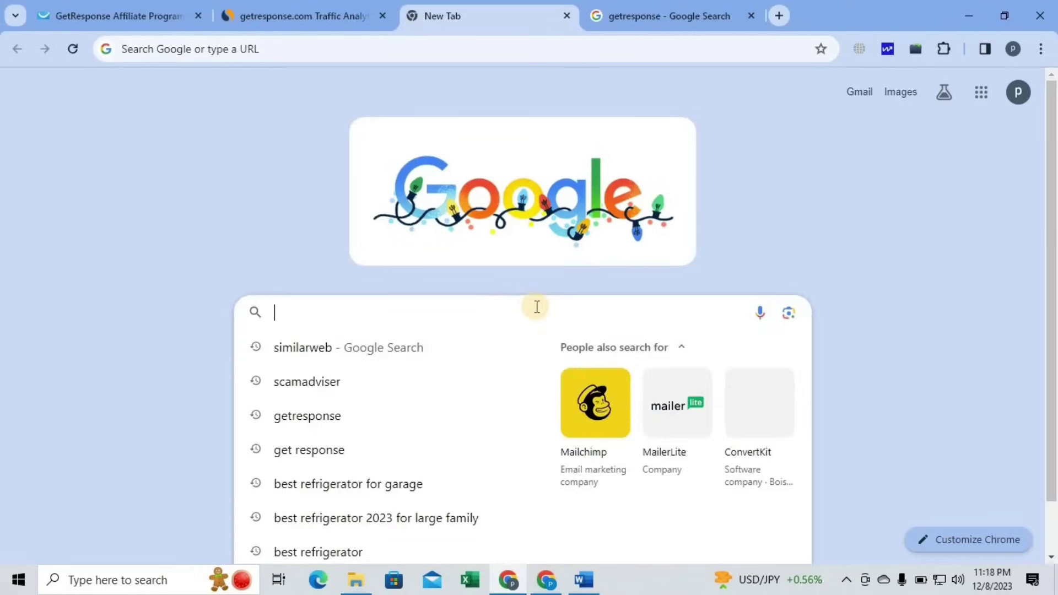
{"action": "type", "text": "dollar to pkr"}
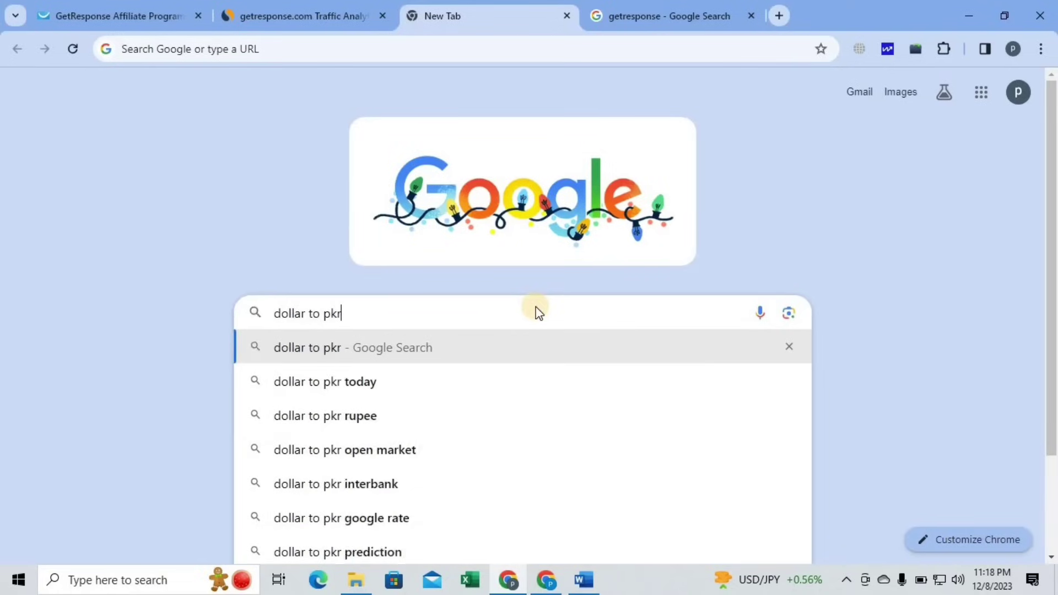
{"action": "key", "text": "Return"}
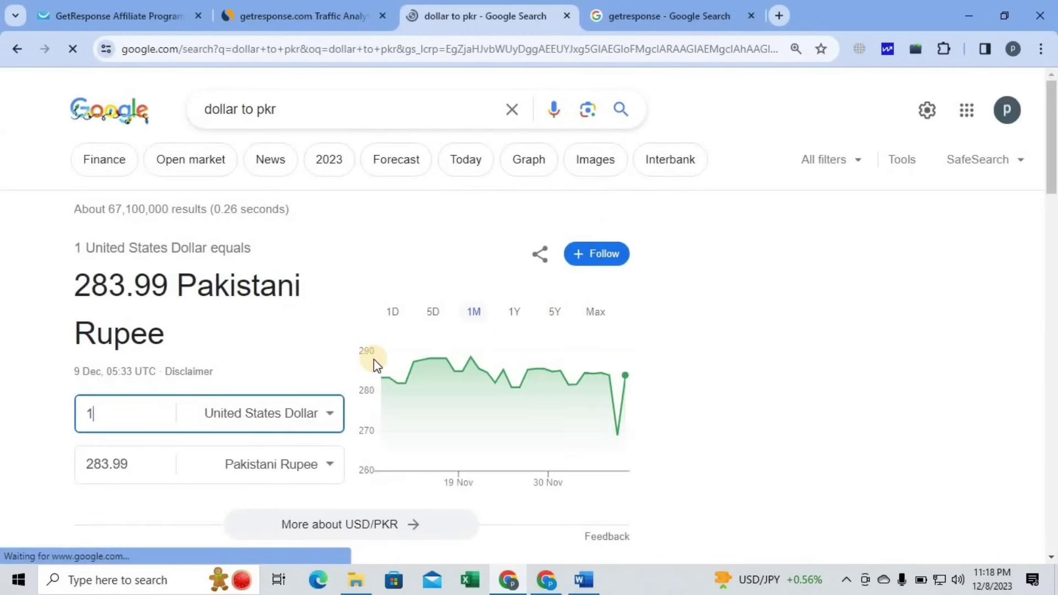
{"action": "type", "text": "00"}
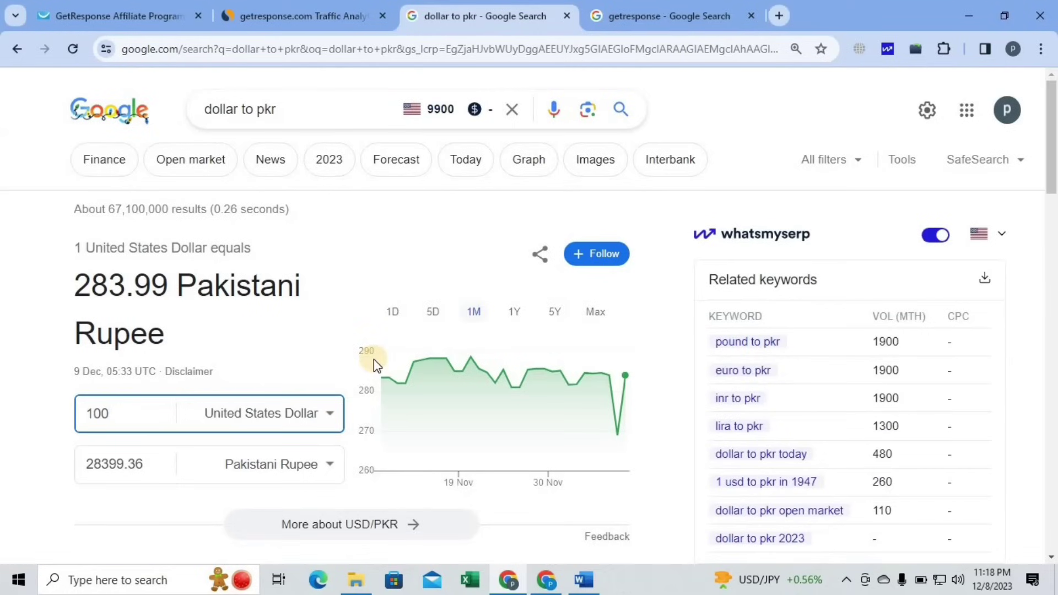
{"action": "left_click_drag", "start_coordinate": [83, 466], "coordinate": [156, 466]}
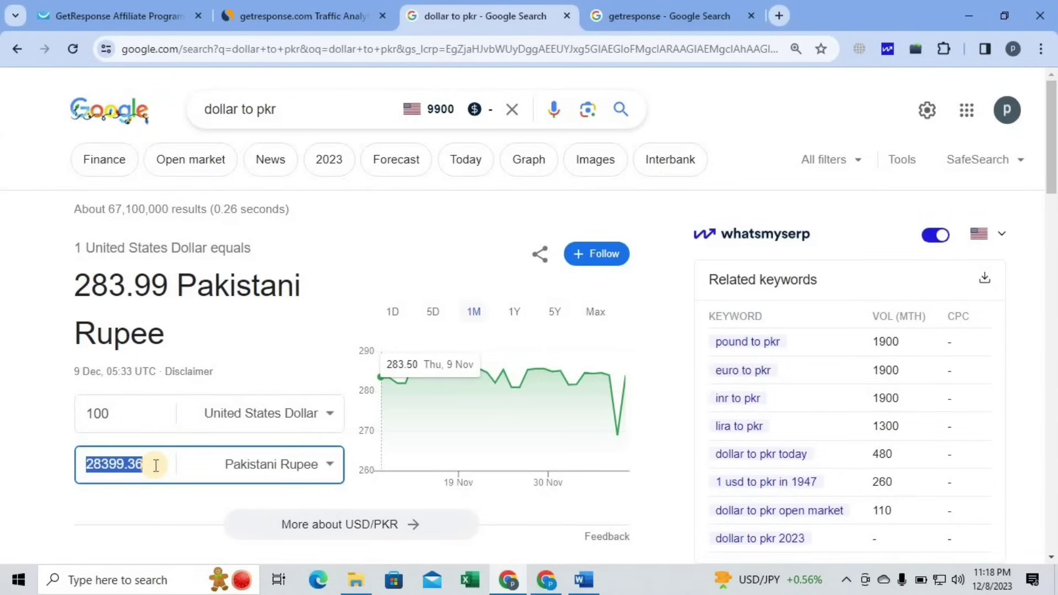
- Return to the GetResponse affiliate programs page and open the sign-up form for the Affiliate Bounty Program
{"action": "left_click", "coordinate": [79, 12]}
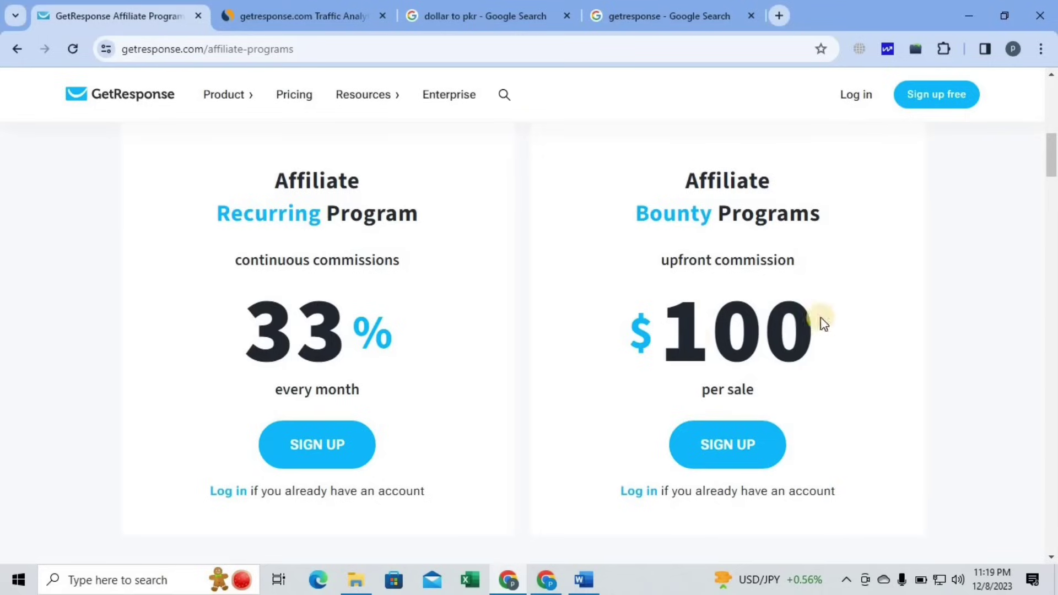
{"action": "left_click", "coordinate": [716, 462]}
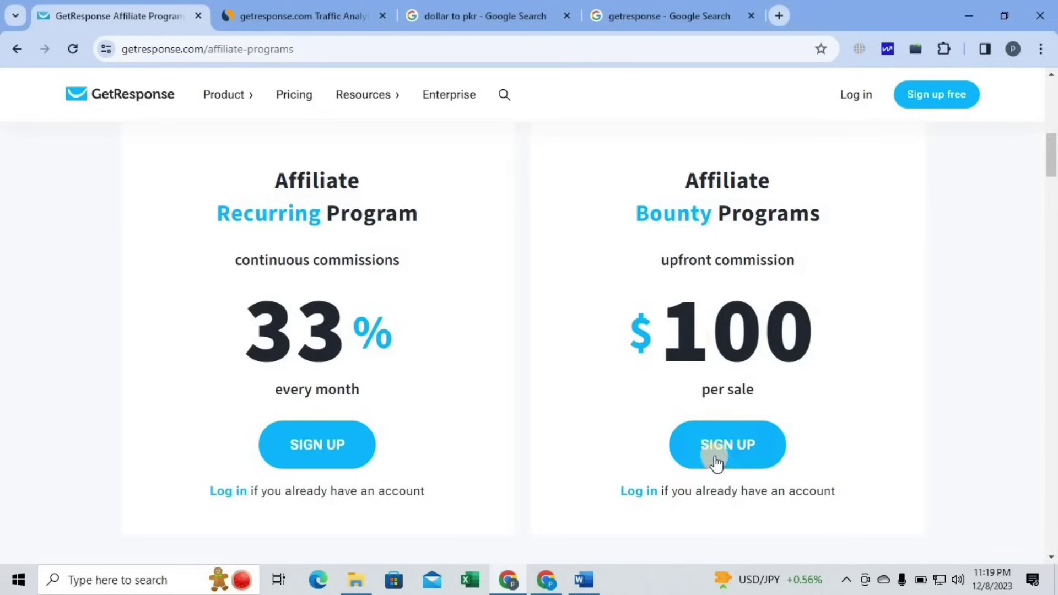
{"action": "left_click", "coordinate": [716, 450]}
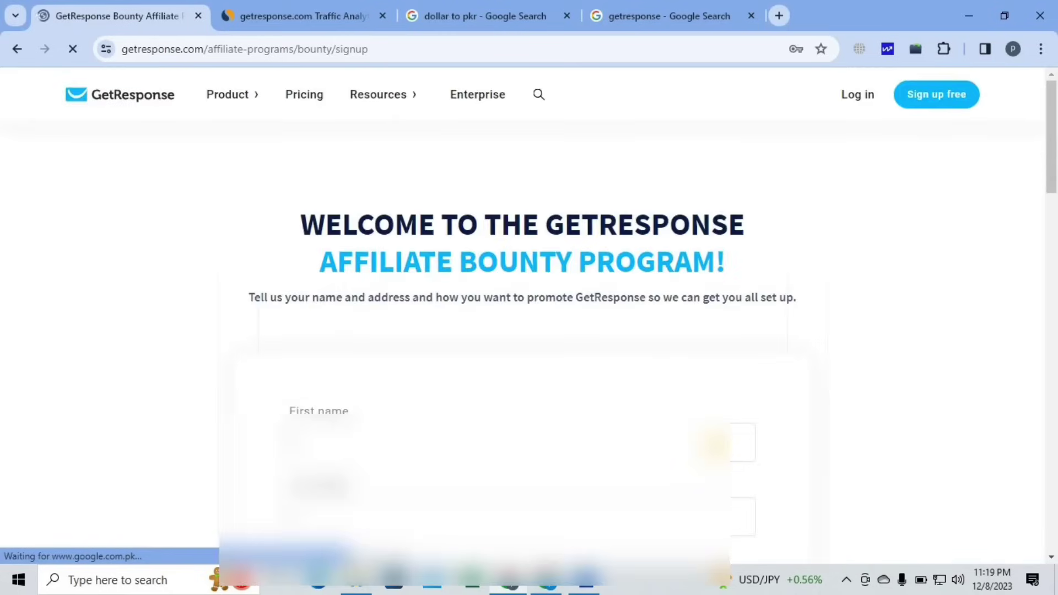
{"action": "scroll", "coordinate": [716, 446], "scroll_direction": "down", "scroll_amount": 3}
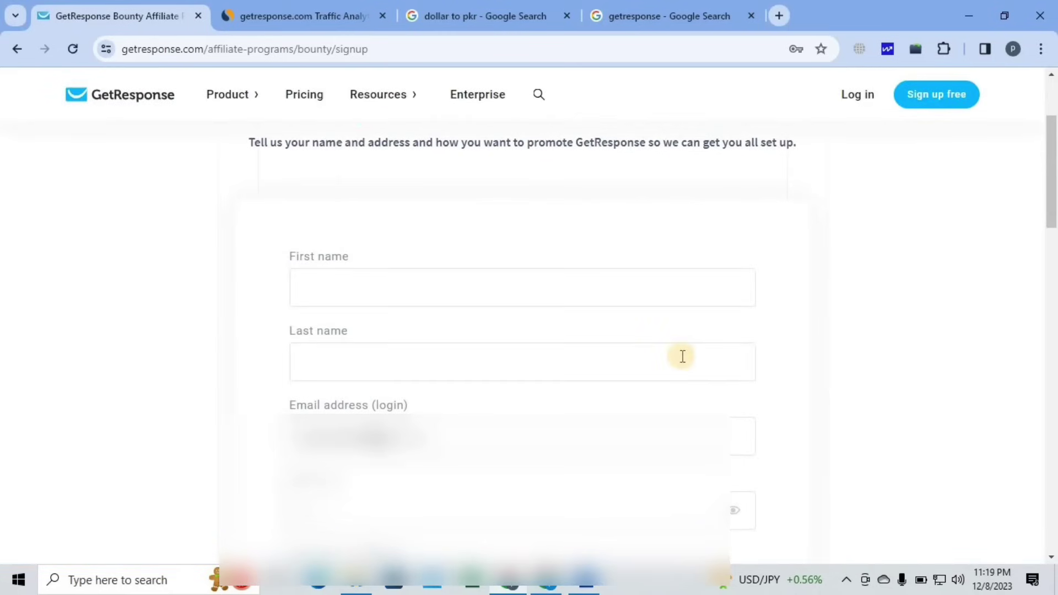
{"action": "key", "text": "ctrl+plus"}
{"action": "key", "text": "ctrl+plus"}
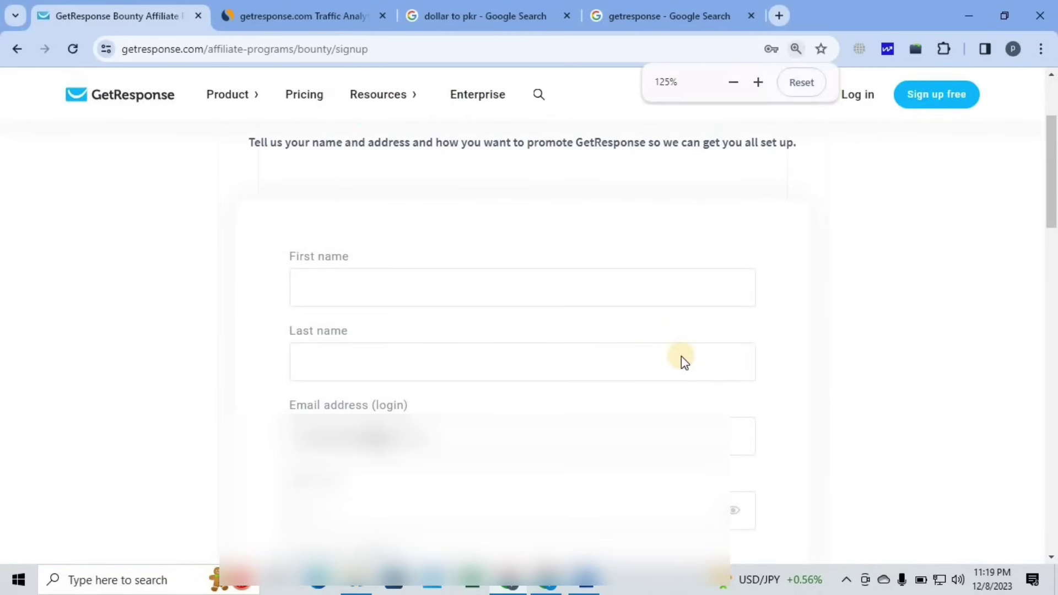
- Set the country of residence to Pakistan in the bounty program sign-up form
{"action": "scroll", "coordinate": [337, 237], "scroll_direction": "down", "scroll_amount": 2}
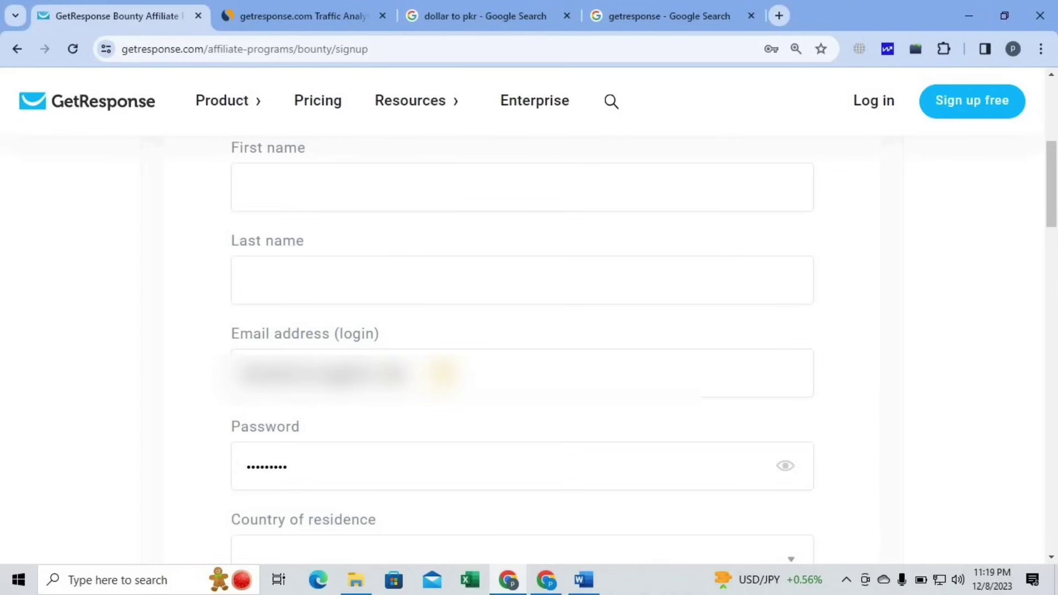
{"action": "scroll", "coordinate": [455, 415], "scroll_direction": "down", "scroll_amount": 4}
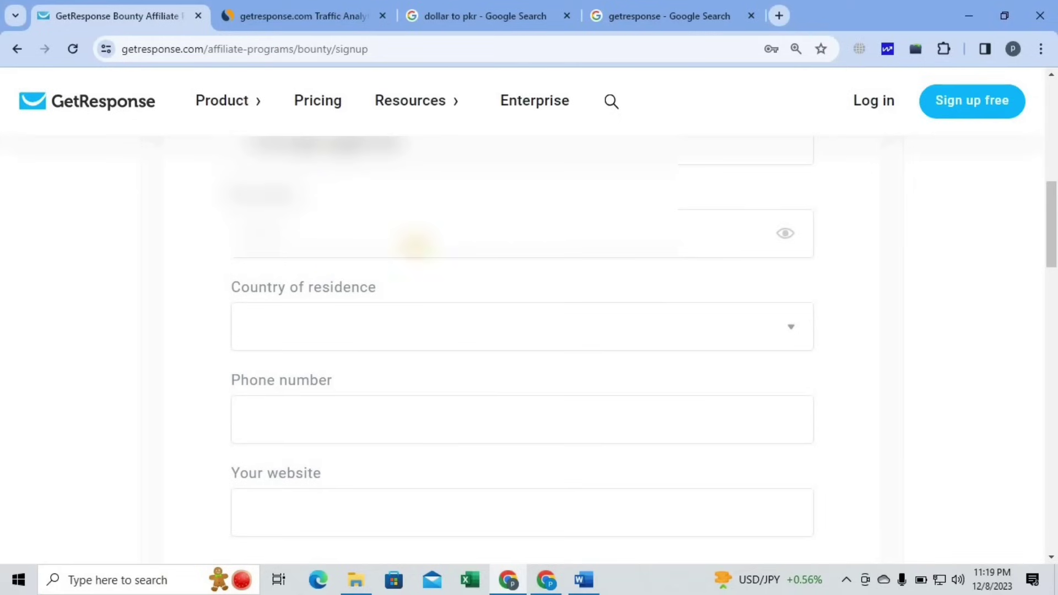
{"action": "left_click", "coordinate": [791, 330]}
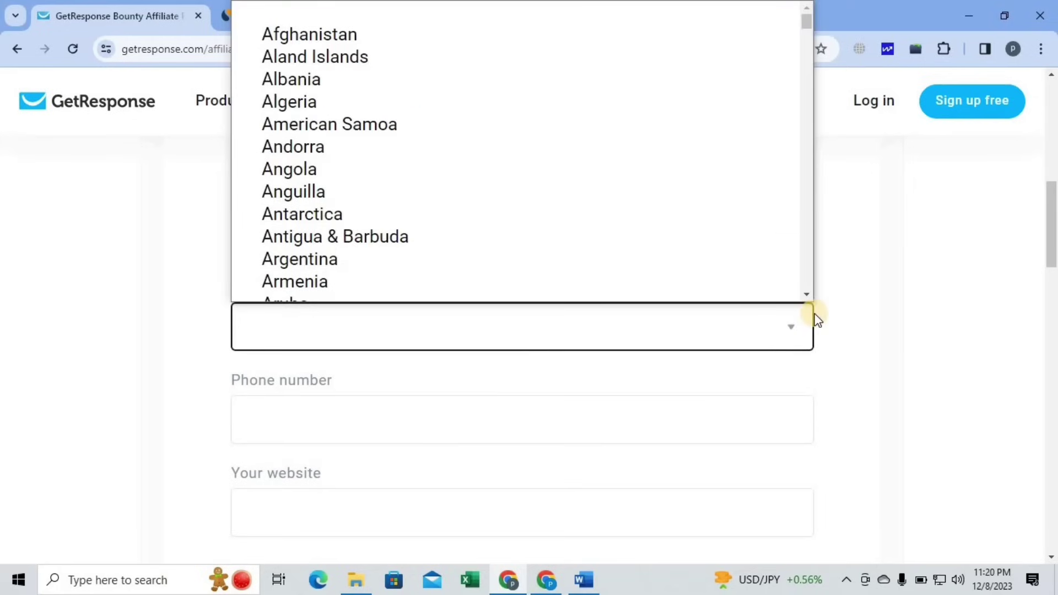
{"action": "key", "text": "p"}
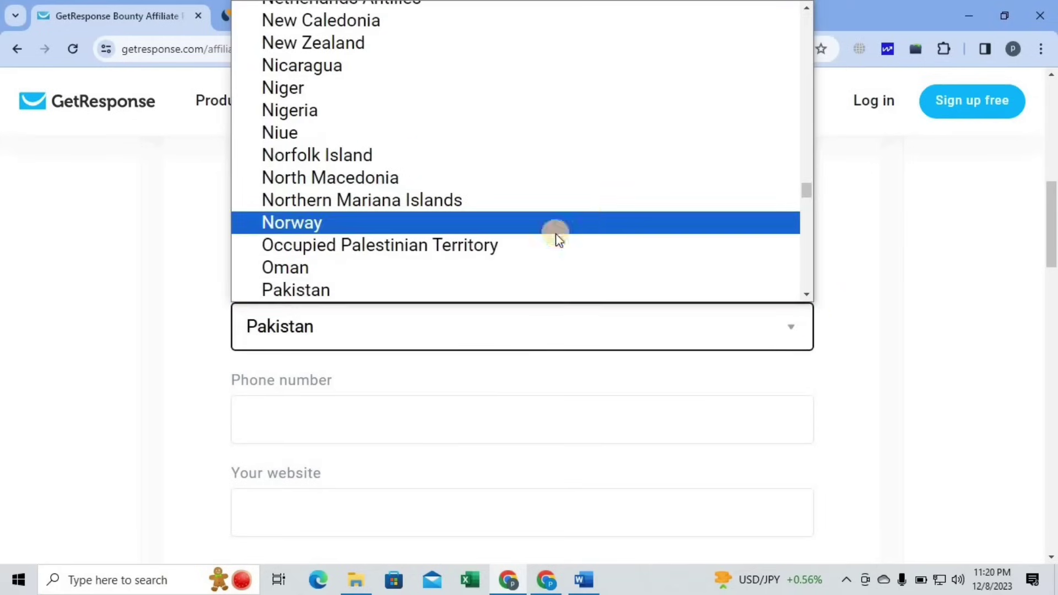
{"action": "scroll", "coordinate": [332, 289], "scroll_direction": "down", "scroll_amount": 1}
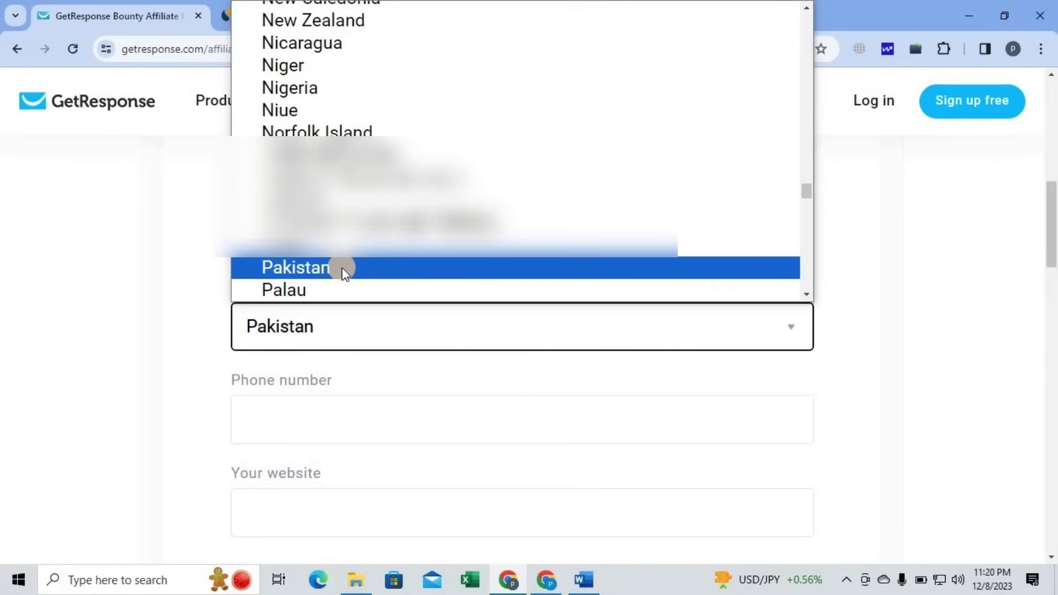
{"action": "left_click", "coordinate": [342, 267]}
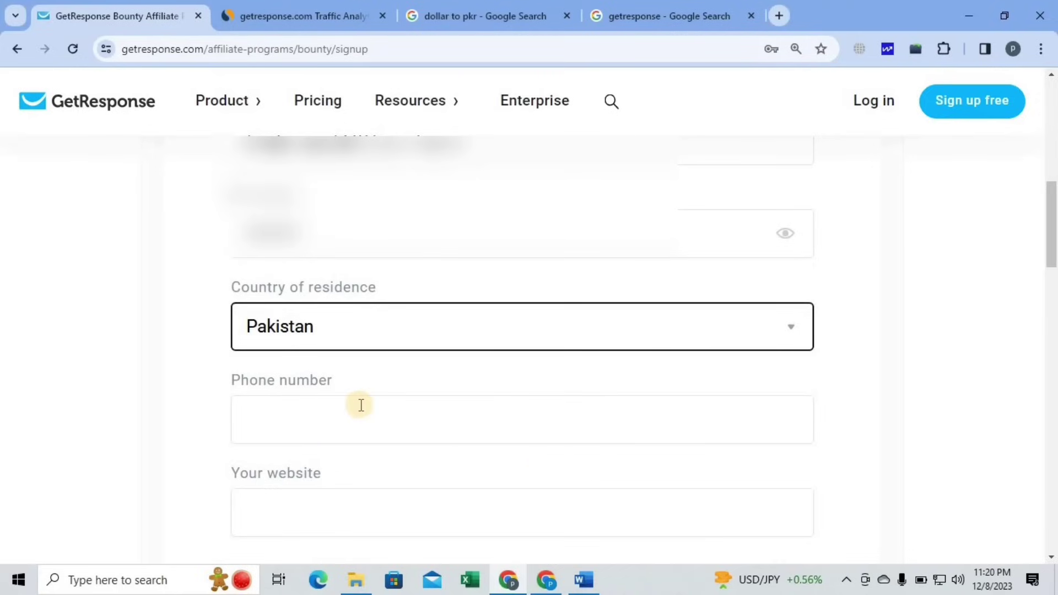
- Review the website field and promotion options, and select Social media as the way to promote GetResponse
{"action": "scroll", "coordinate": [515, 343], "scroll_direction": "down", "scroll_amount": 3}
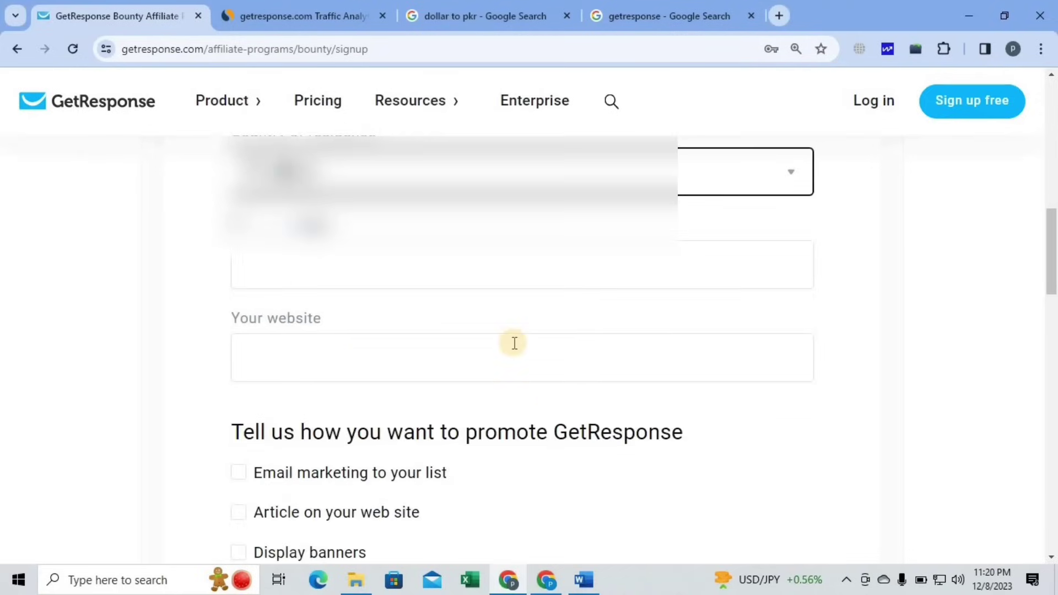
{"action": "left_click_drag", "start_coordinate": [228, 318], "coordinate": [345, 314]}
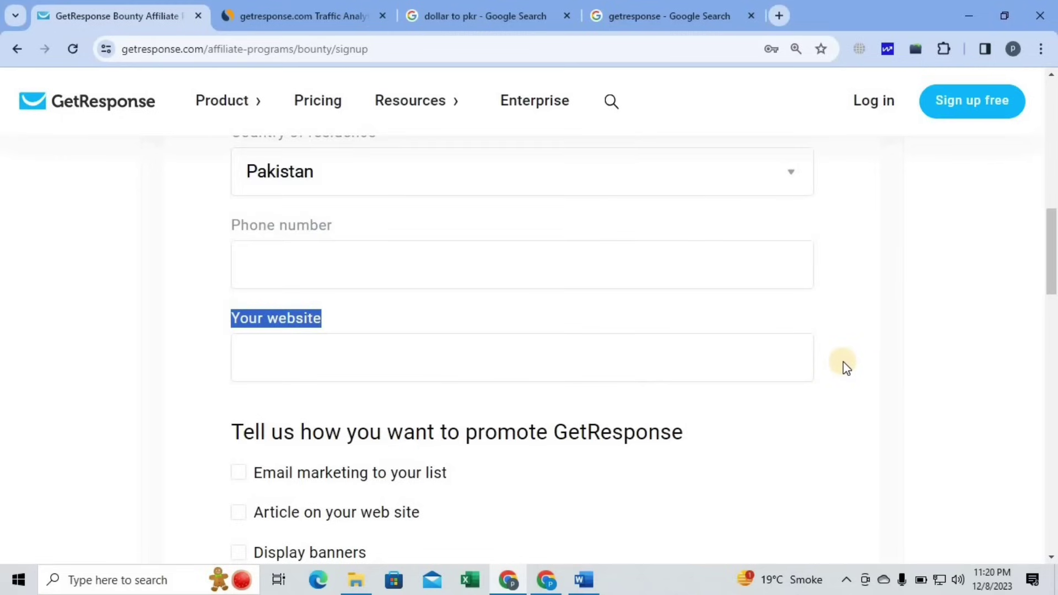
{"action": "scroll", "coordinate": [229, 186], "scroll_direction": "down", "scroll_amount": 4}
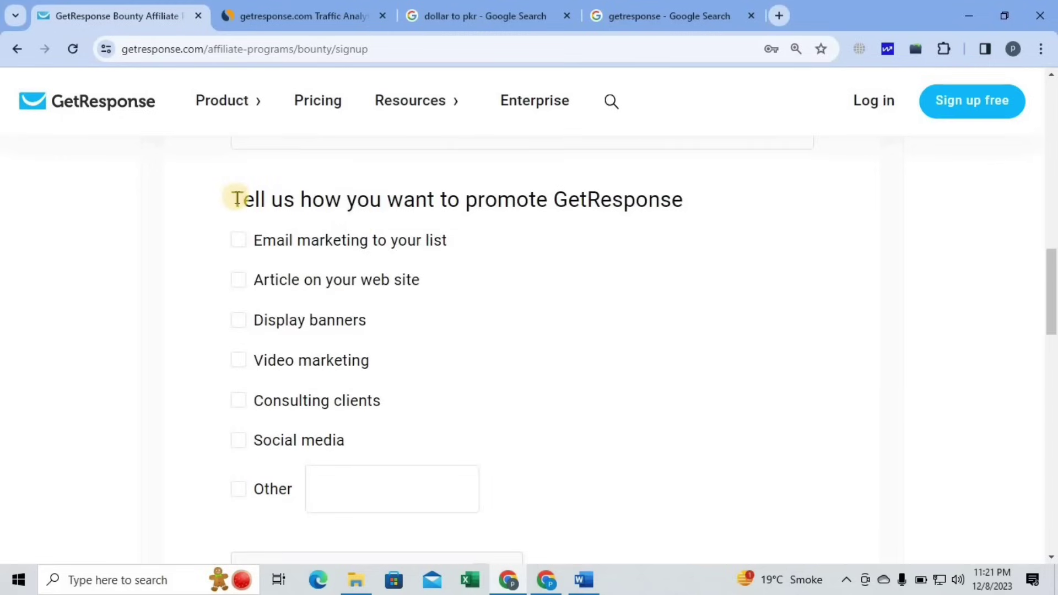
{"action": "left_click_drag", "start_coordinate": [237, 198], "coordinate": [683, 206]}
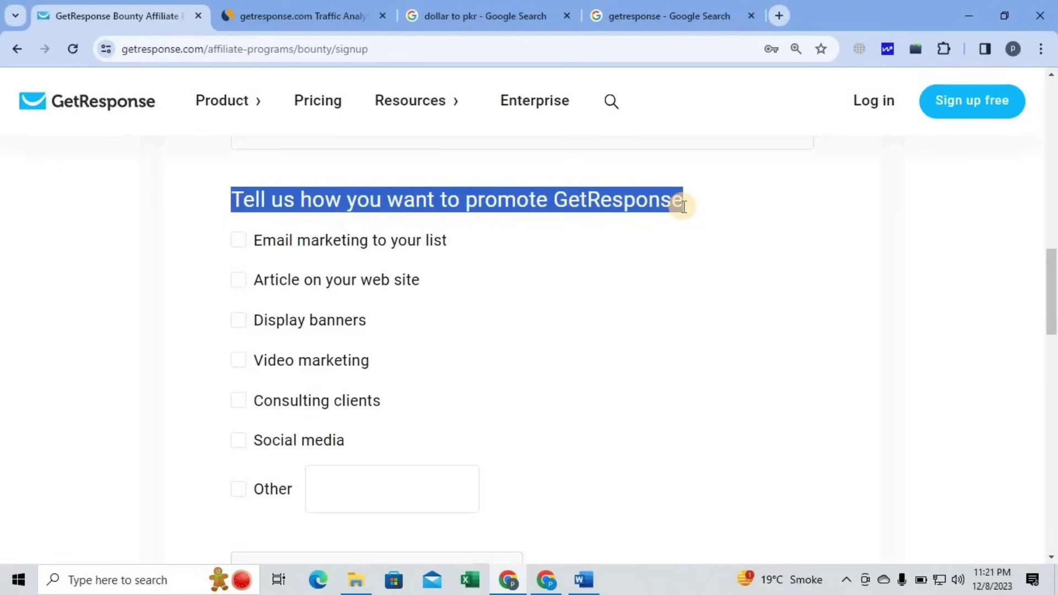
{"action": "left_click", "coordinate": [738, 211]}
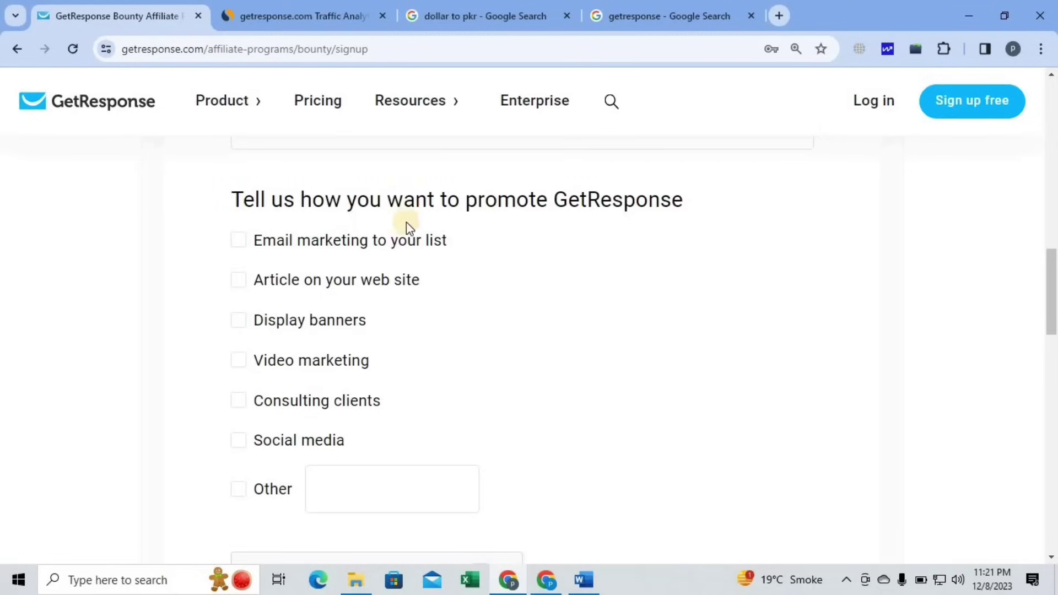
{"action": "left_click", "coordinate": [240, 441]}
{"action": "scroll", "coordinate": [628, 399], "scroll_direction": "down", "scroll_amount": 5}
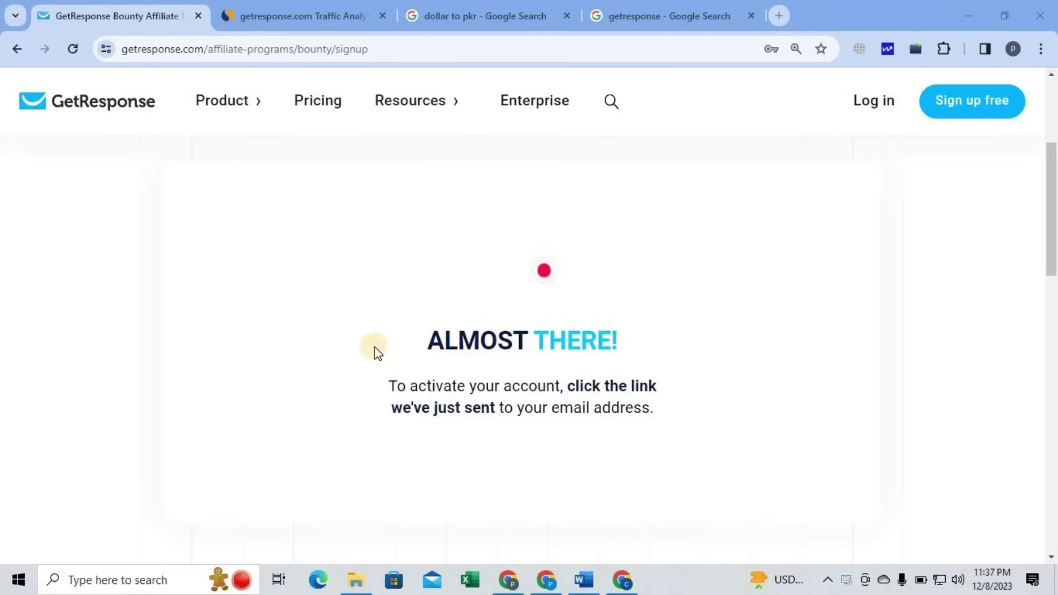
- Read the account activation notice, switch to Gmail and open the GetResponse email "One more step before you can start earning"
{"action": "left_click_drag", "start_coordinate": [444, 340], "coordinate": [629, 342]}
{"action": "left_click_drag", "start_coordinate": [397, 386], "coordinate": [627, 413]}
{"action": "left_click", "coordinate": [667, 436]}
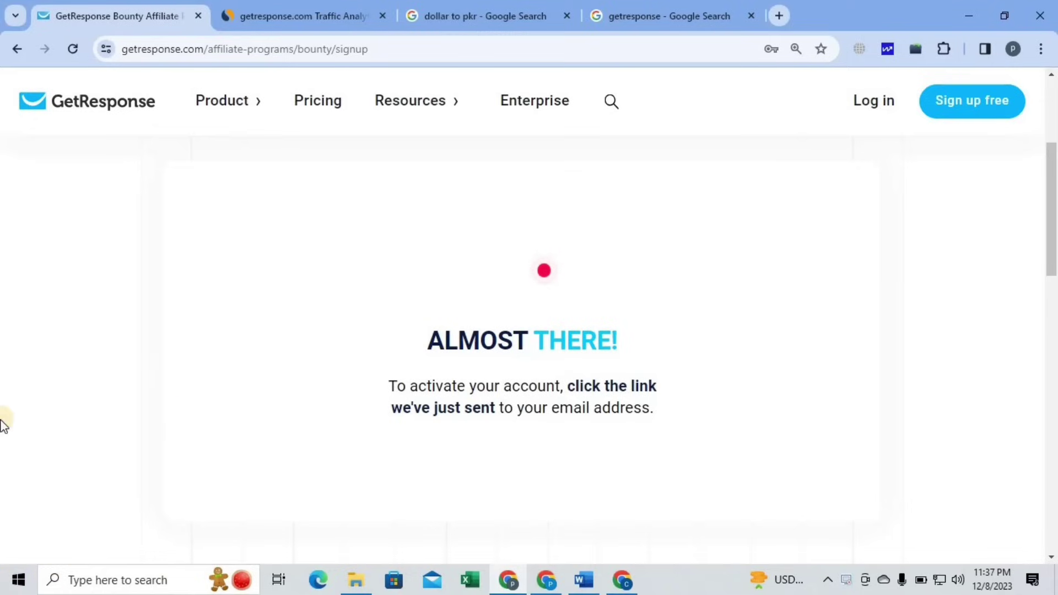
{"action": "left_click", "coordinate": [621, 579]}
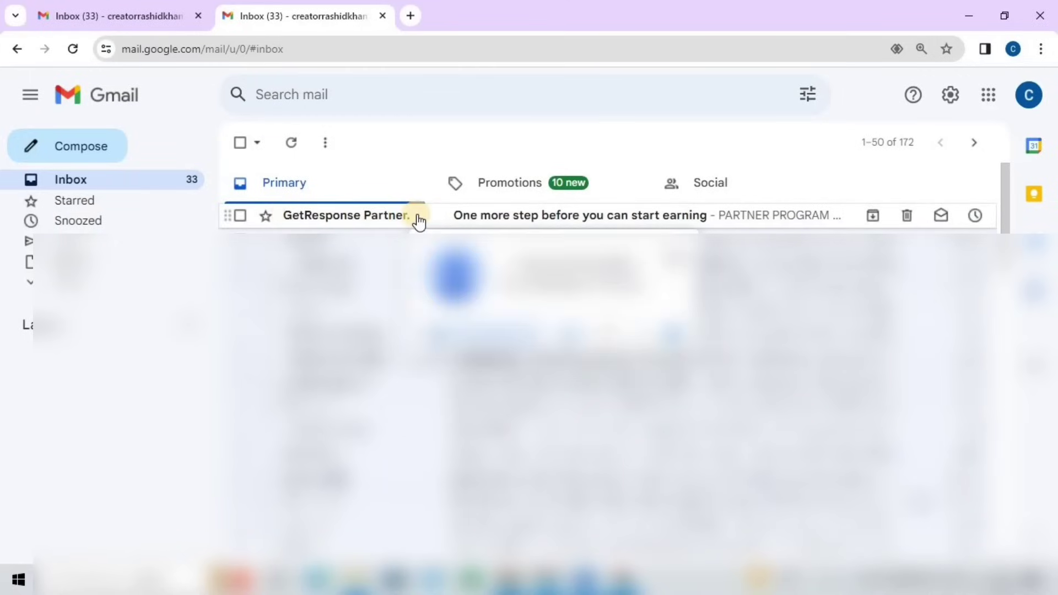
{"action": "left_click", "coordinate": [601, 214]}
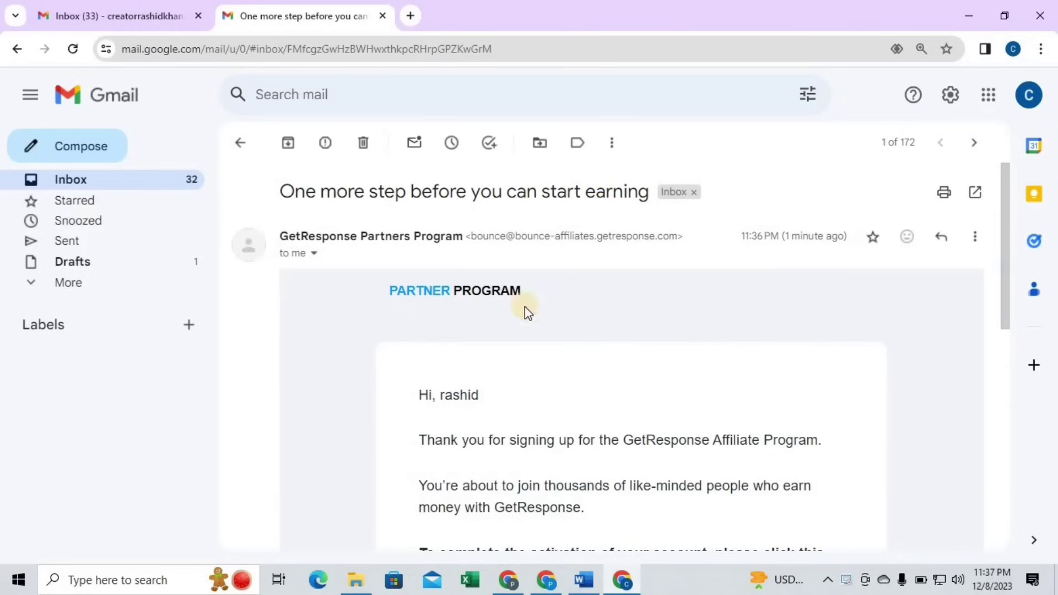
- Find the activation instructions in the email and follow the confirmation link to activate the partner account
{"action": "scroll", "coordinate": [444, 539], "scroll_direction": "down", "scroll_amount": 7}
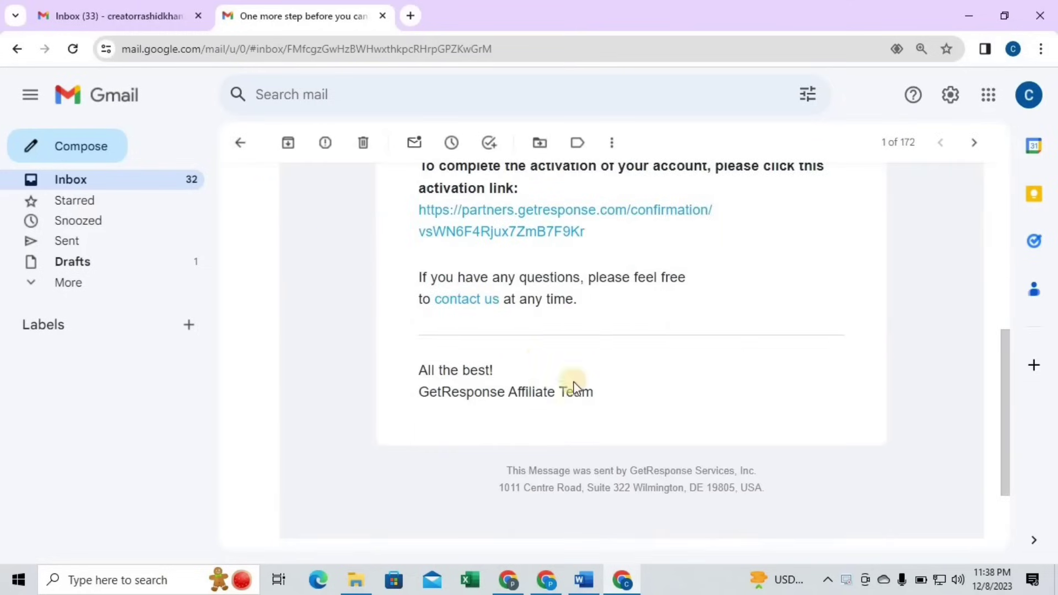
{"action": "scroll", "coordinate": [573, 386], "scroll_direction": "up", "scroll_amount": 3}
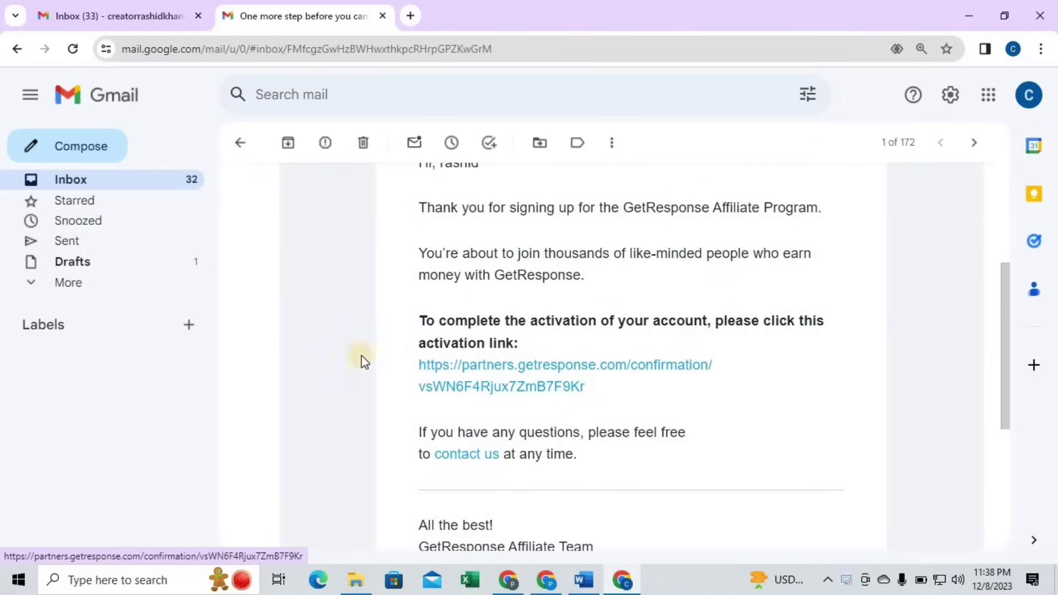
{"action": "left_click_drag", "start_coordinate": [420, 318], "coordinate": [812, 333]}
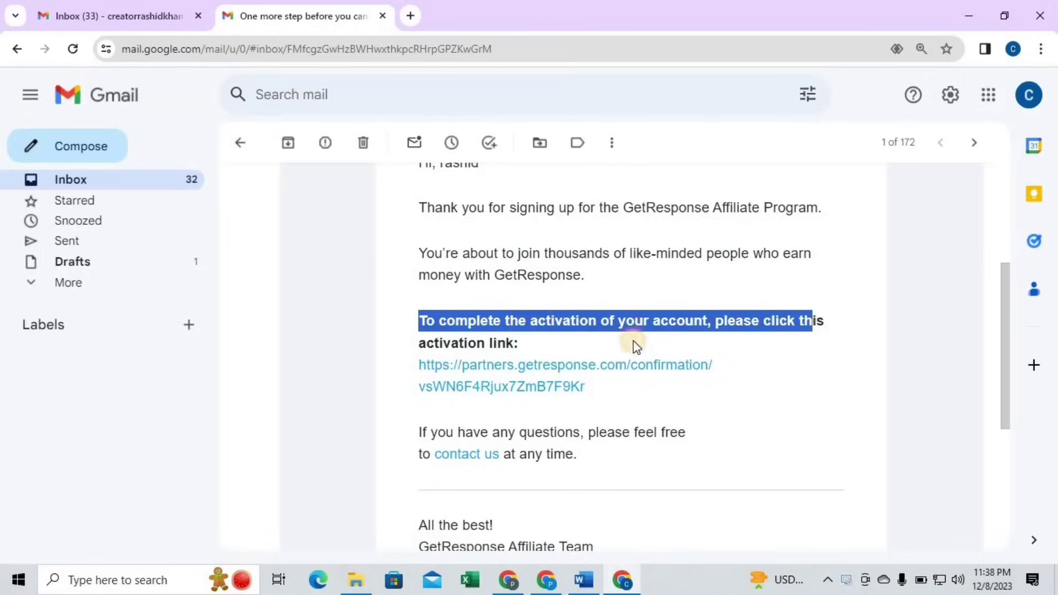
{"action": "left_click", "coordinate": [548, 367]}
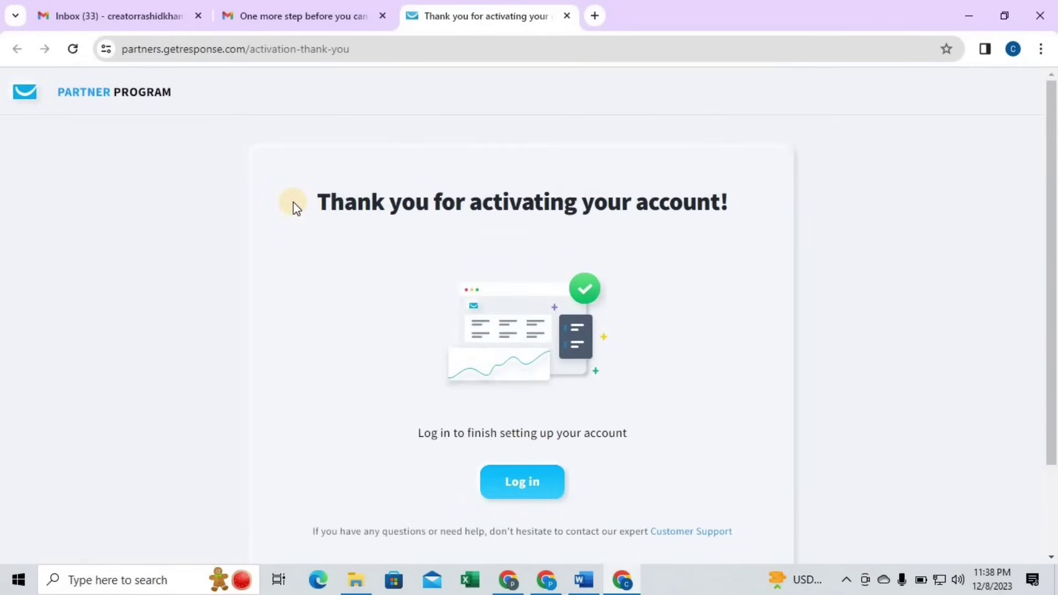
- Proceed from the activation thank-you page to log in to the partner account
{"action": "left_click_drag", "start_coordinate": [337, 201], "coordinate": [700, 246]}
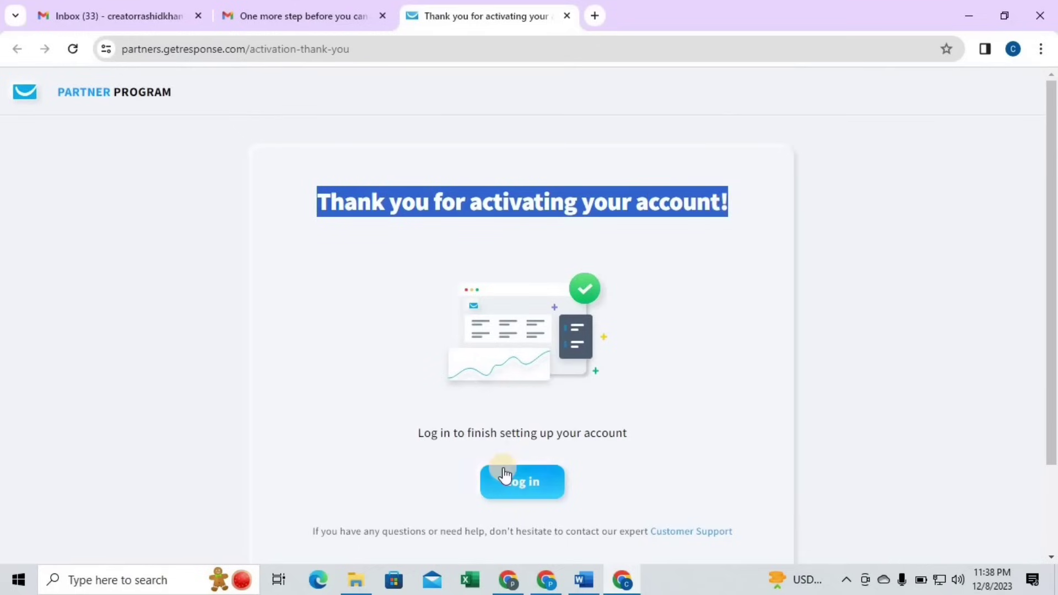
{"action": "scroll", "coordinate": [501, 478], "scroll_direction": "down", "scroll_amount": 2}
{"action": "left_click", "coordinate": [539, 372]}
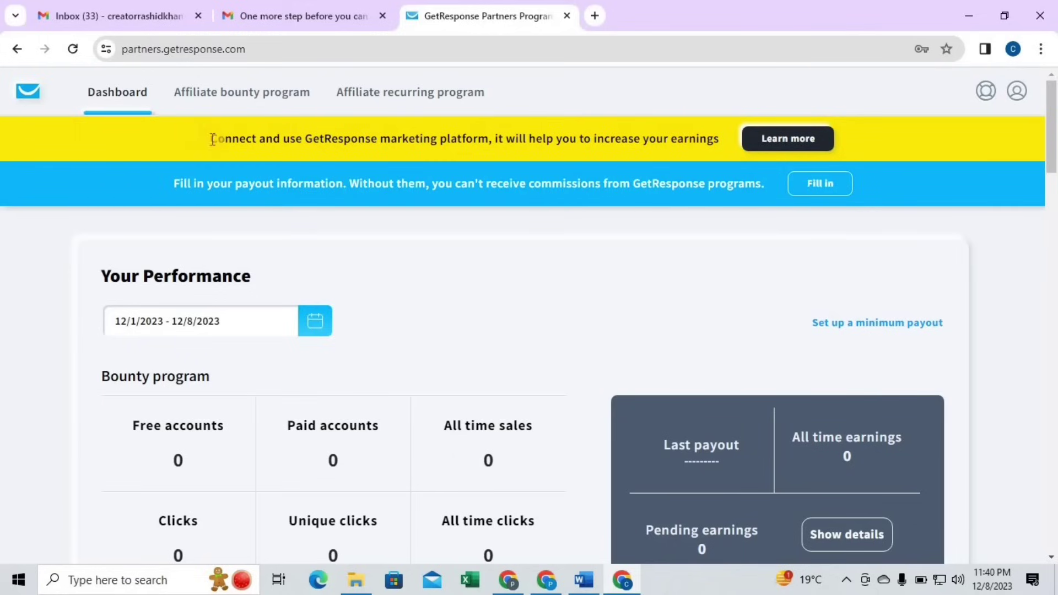
- Read the dashboard notices about the marketing platform and missing payout information, and open the payout information form
{"action": "left_click_drag", "start_coordinate": [212, 140], "coordinate": [521, 163]}
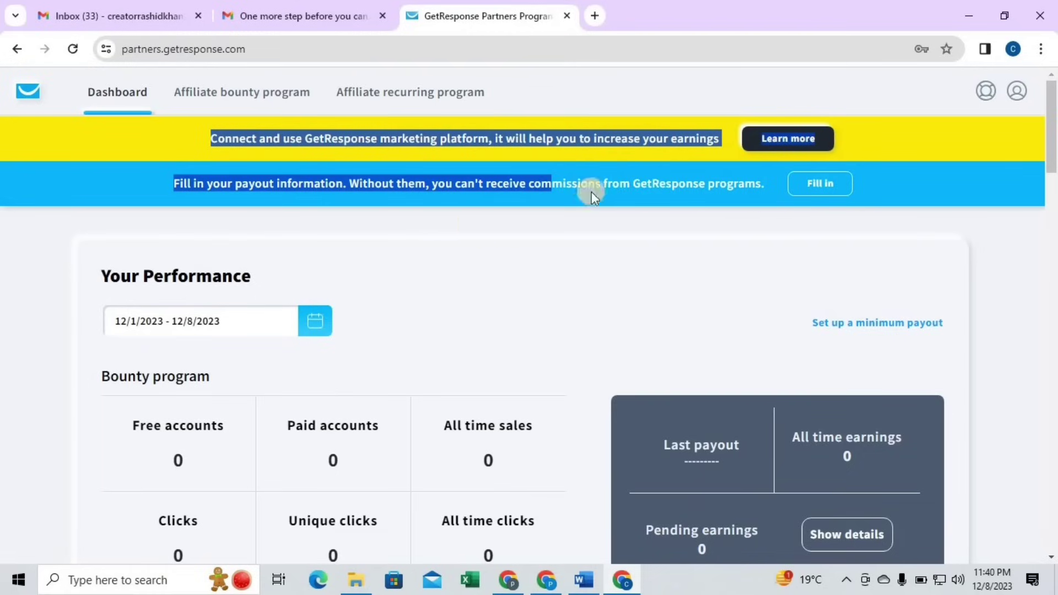
{"action": "left_click", "coordinate": [329, 161]}
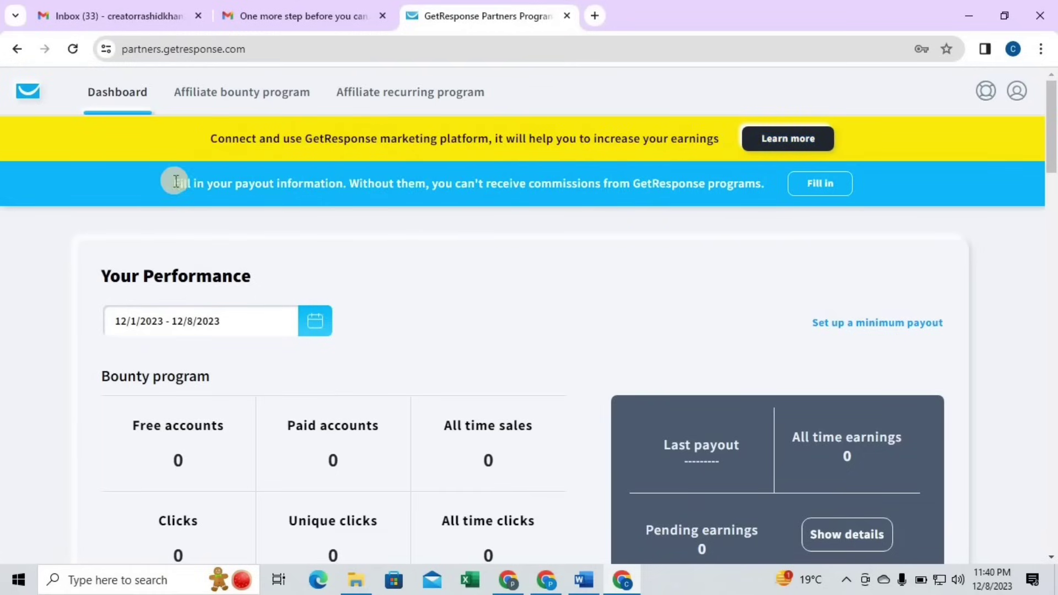
{"action": "left_click_drag", "start_coordinate": [171, 183], "coordinate": [430, 181]}
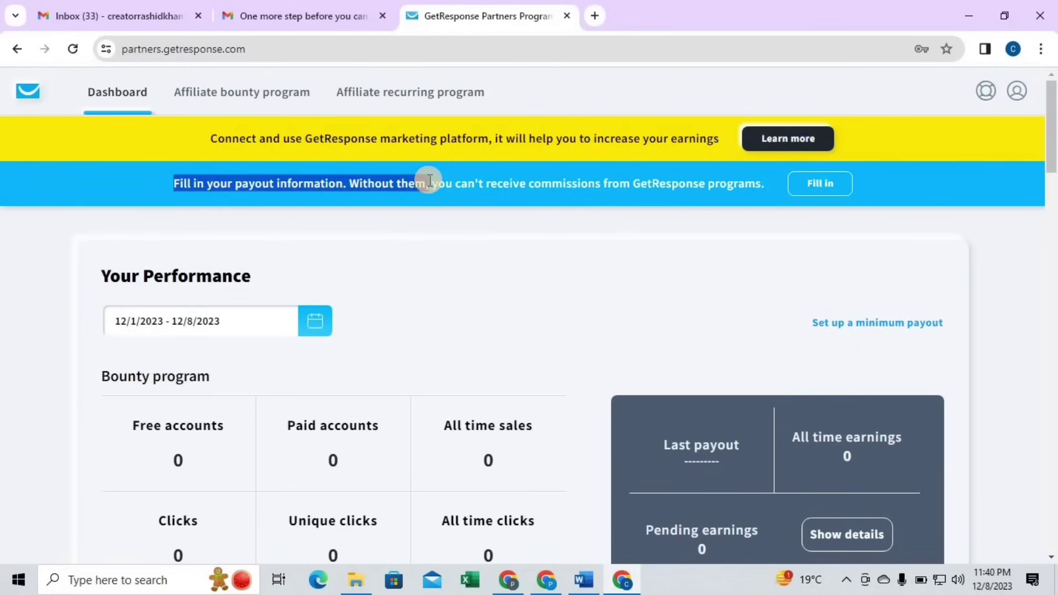
{"action": "left_click", "coordinate": [811, 188]}
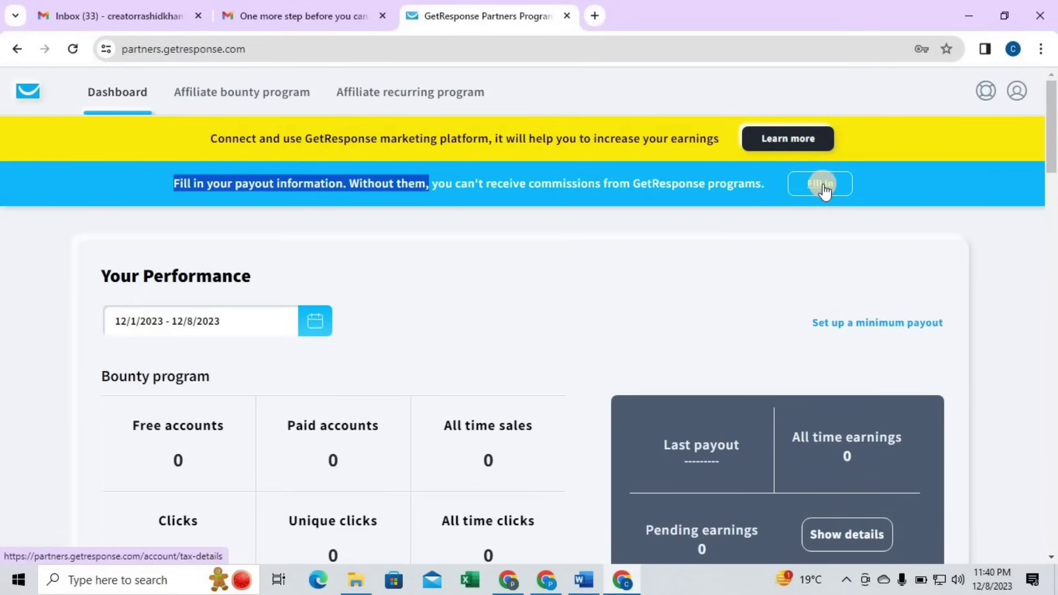
- Open the payout information form from the dashboard and dismiss the account setup notice
{"action": "left_click", "coordinate": [826, 190]}
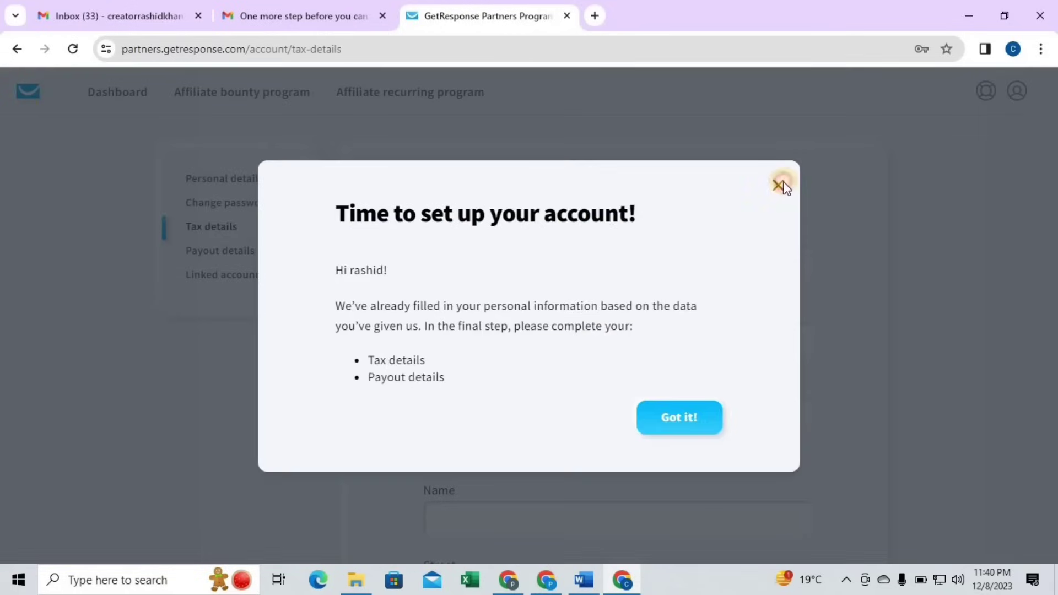
{"action": "left_click", "coordinate": [779, 186]}
{"action": "left_click_drag", "start_coordinate": [425, 236], "coordinate": [480, 236]}
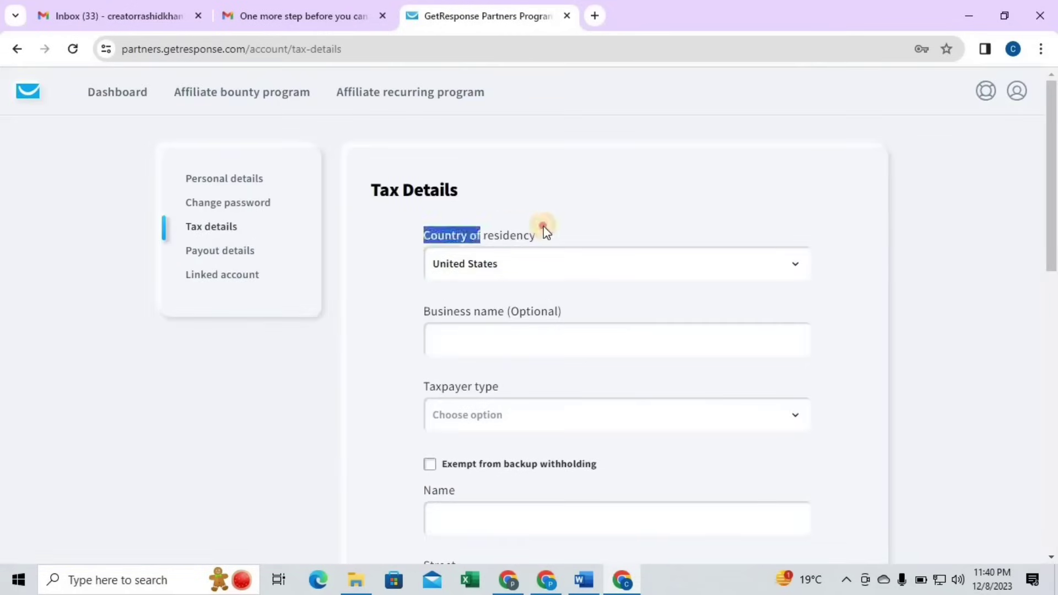
- Set the country of residency in the tax details to Pakistan
{"action": "key", "text": "ctrl+plus"}
{"action": "scroll", "coordinate": [441, 165], "scroll_direction": "down", "scroll_amount": 1}
{"action": "left_click_drag", "start_coordinate": [355, 113], "coordinate": [479, 116]}
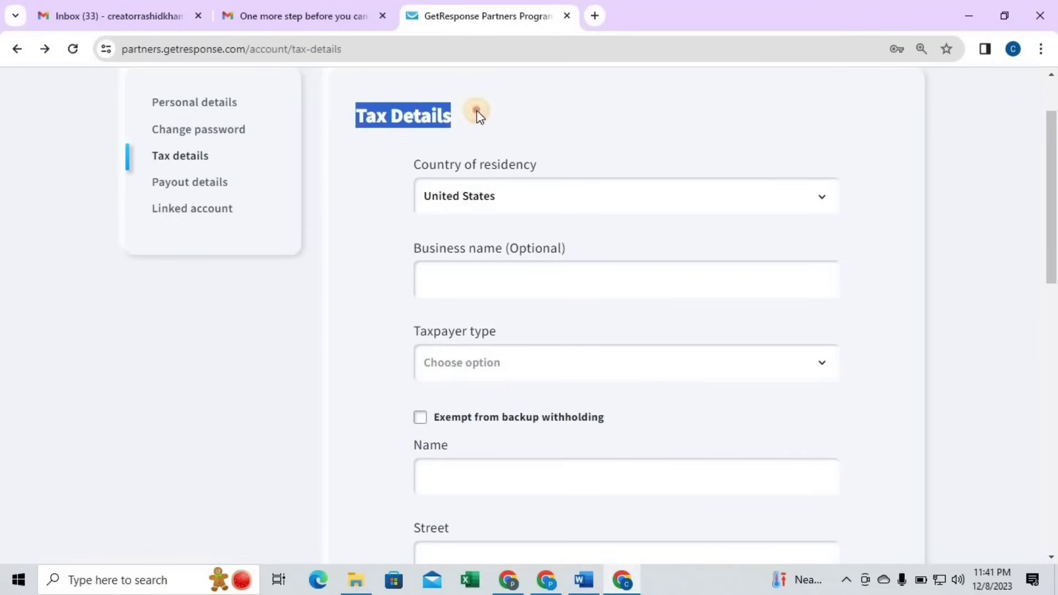
{"action": "left_click", "coordinate": [819, 199]}
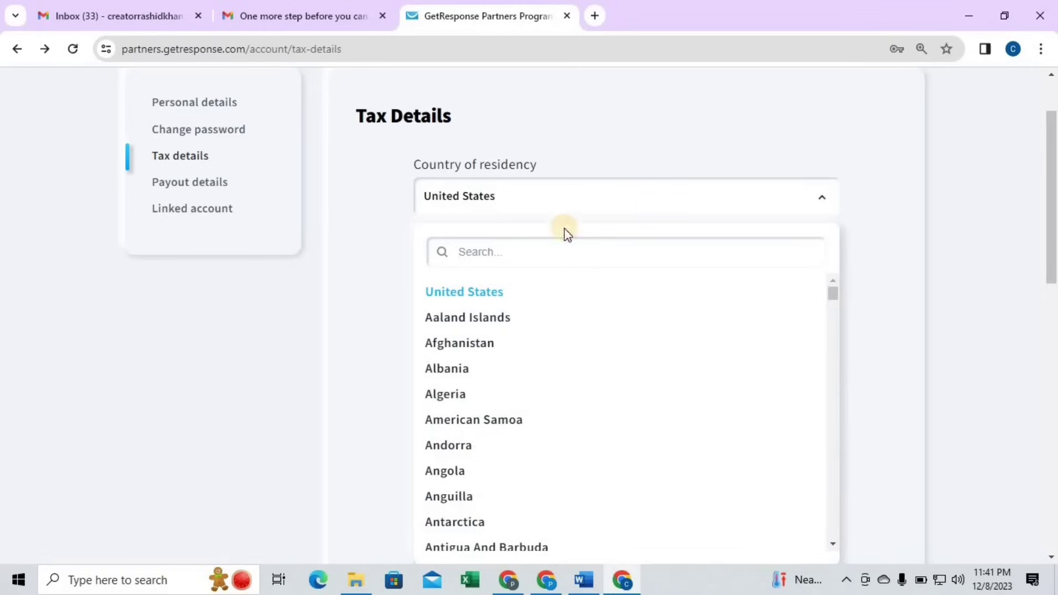
{"action": "type", "text": "pakis"}
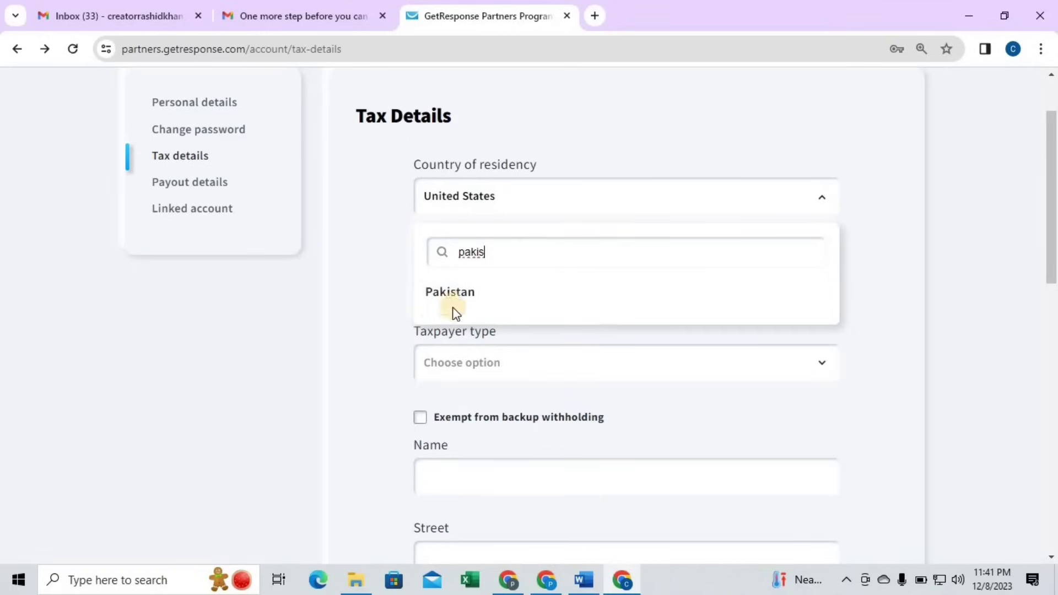
{"action": "left_click", "coordinate": [442, 293]}
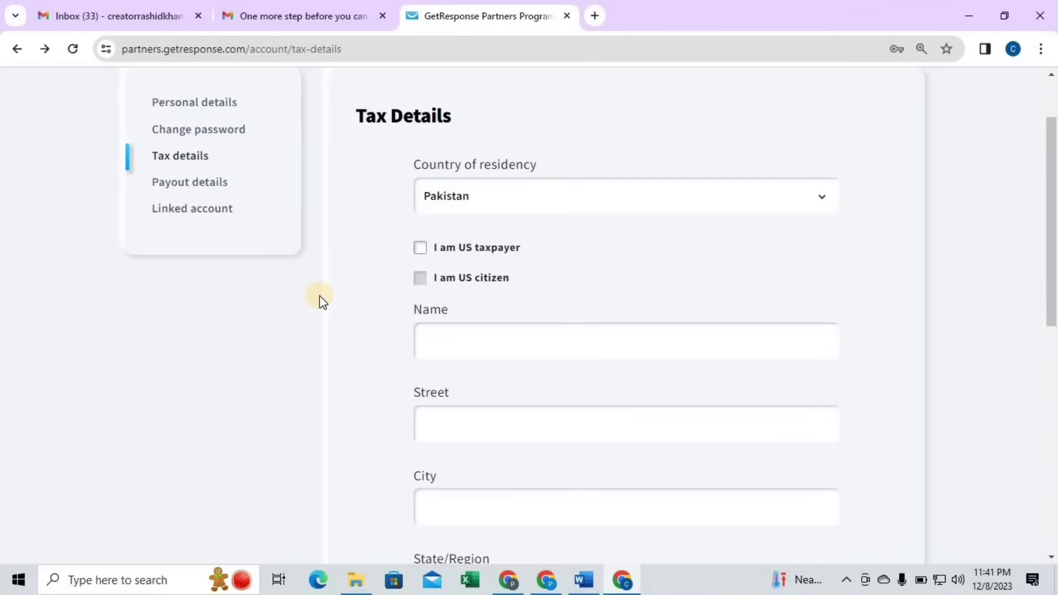
- Go through the tax form's US taxpayer options, name and address fields, and non-US resident declaration
{"action": "key", "text": "ctrl+plus"}
{"action": "key", "text": "ctrl+plus"}
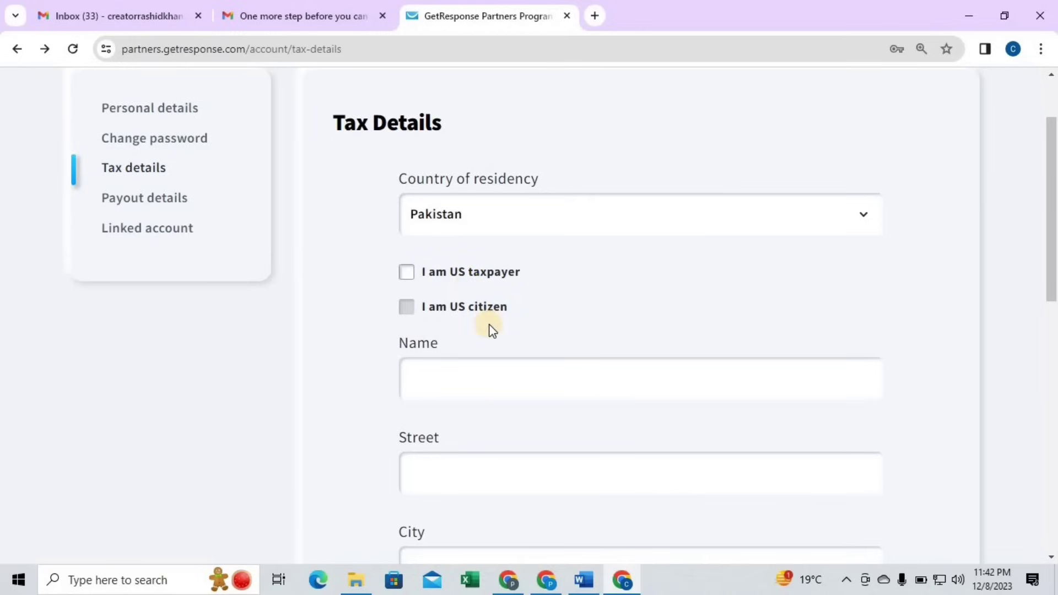
{"action": "scroll", "coordinate": [496, 330], "scroll_direction": "down", "scroll_amount": 3}
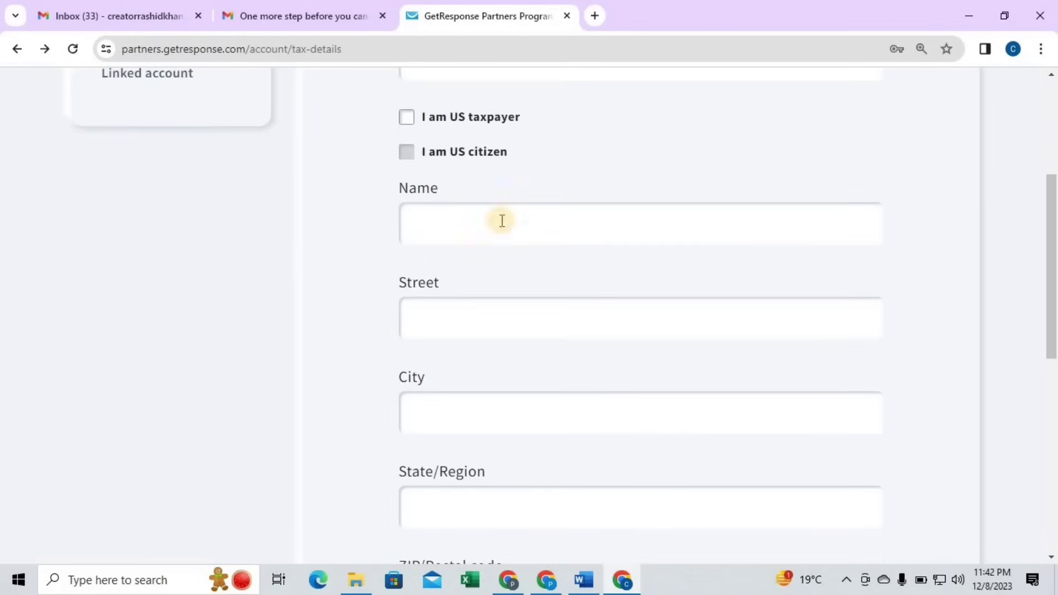
{"action": "left_click", "coordinate": [638, 218]}
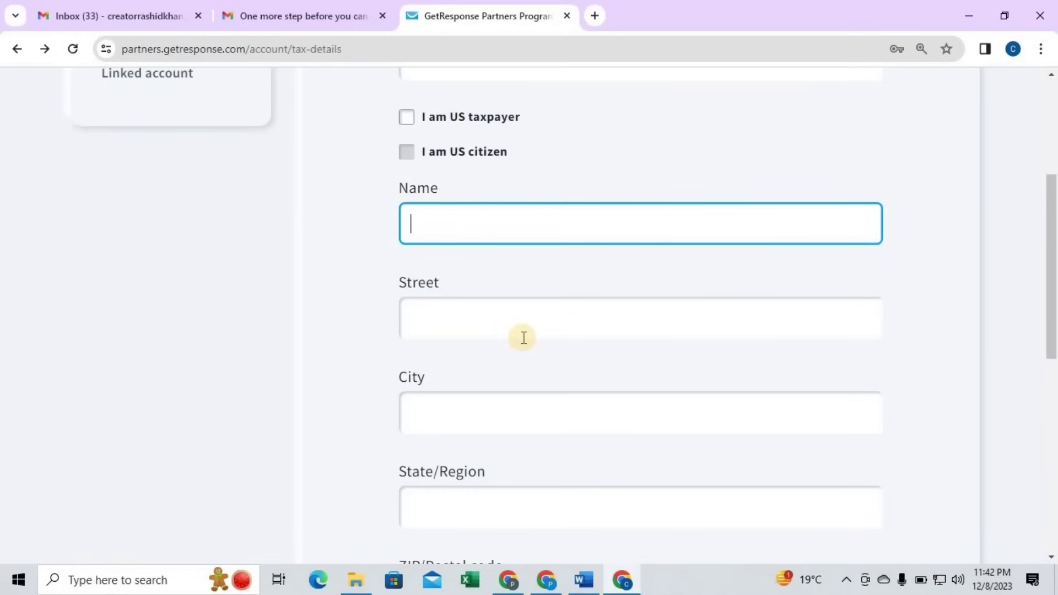
{"action": "scroll", "coordinate": [524, 338], "scroll_direction": "down", "scroll_amount": 2}
{"action": "scroll", "coordinate": [453, 406], "scroll_direction": "down", "scroll_amount": 1}
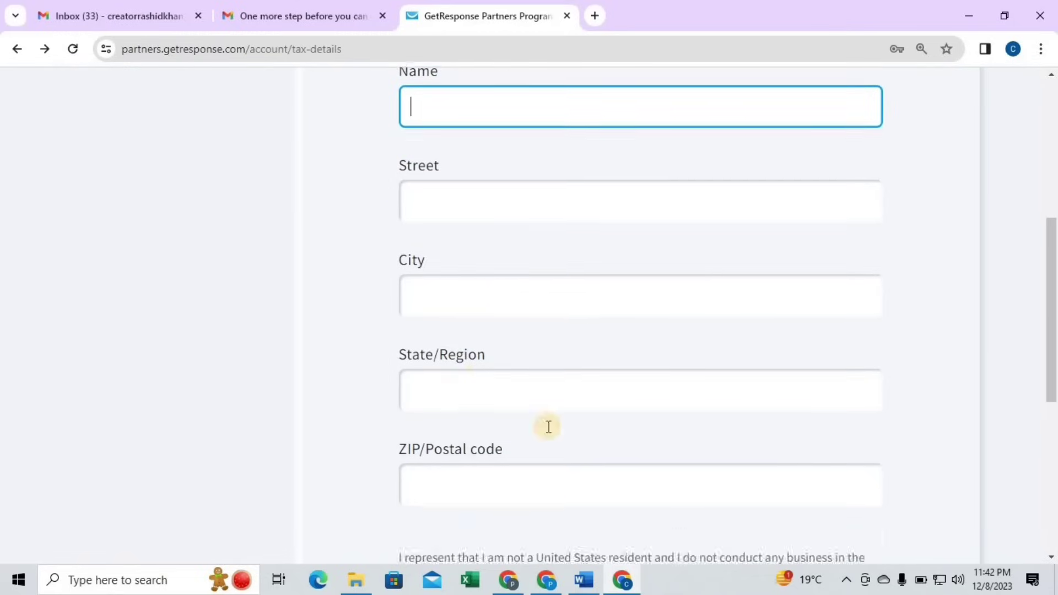
{"action": "scroll", "coordinate": [549, 427], "scroll_direction": "down", "scroll_amount": 2}
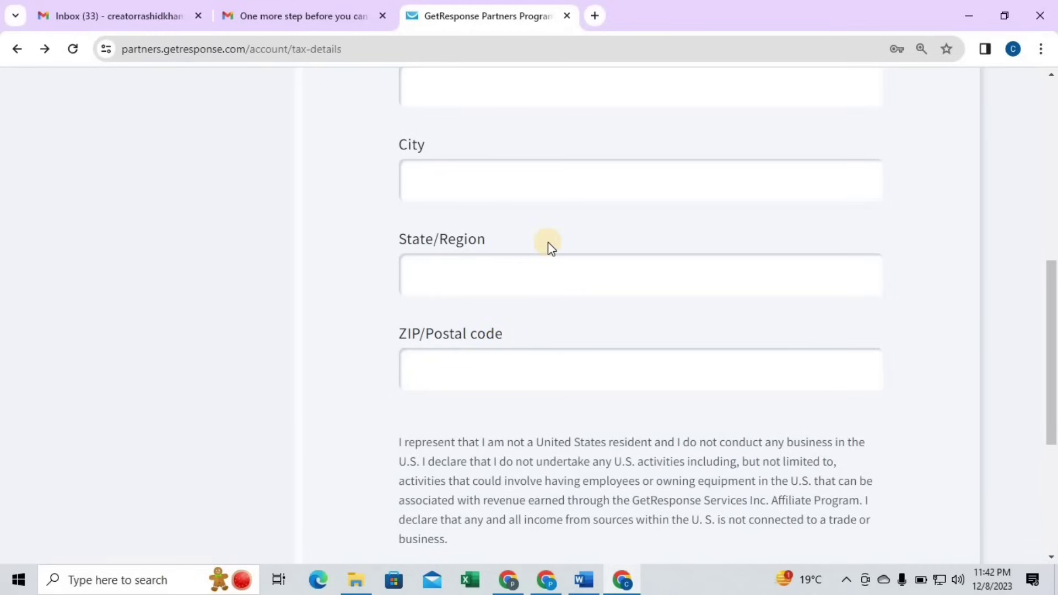
{"action": "scroll", "coordinate": [548, 243], "scroll_direction": "up", "scroll_amount": 1}
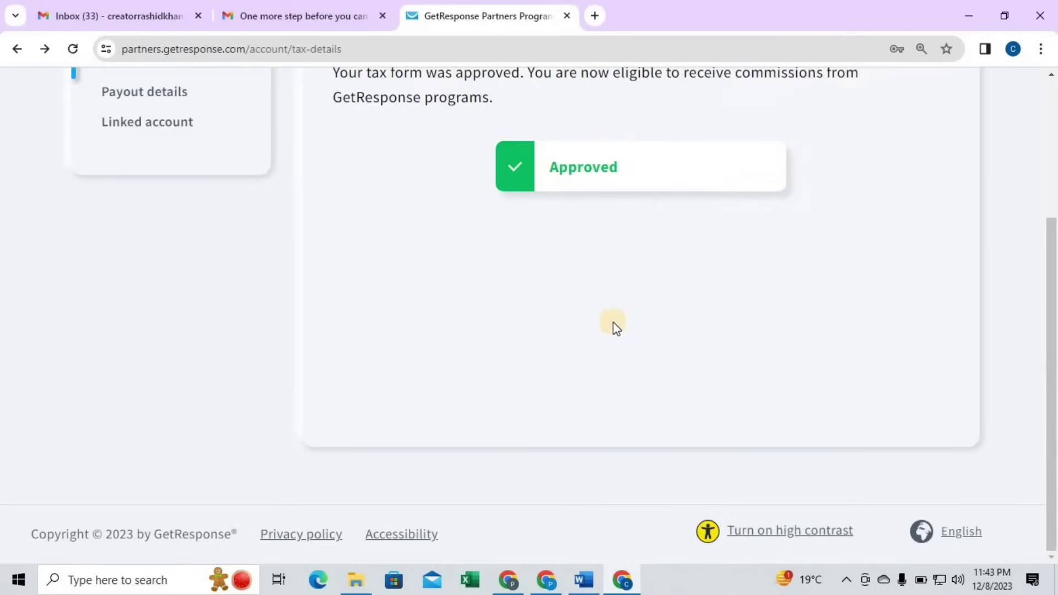
- Read the tax form approval notice and open the payout details page
{"action": "scroll", "coordinate": [612, 325], "scroll_direction": "up", "scroll_amount": 4}
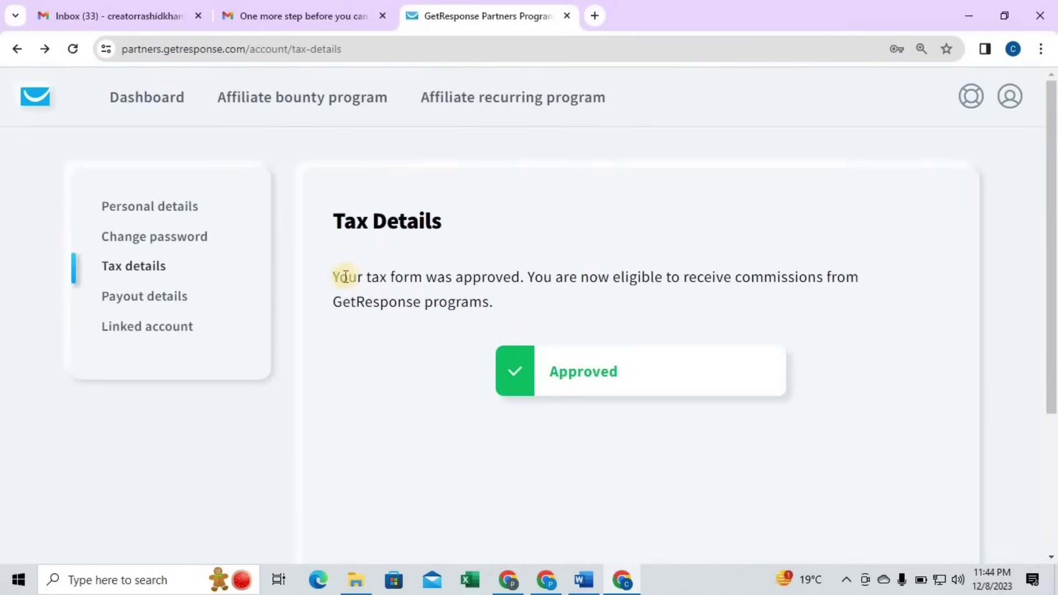
{"action": "left_click_drag", "start_coordinate": [332, 277], "coordinate": [563, 309]}
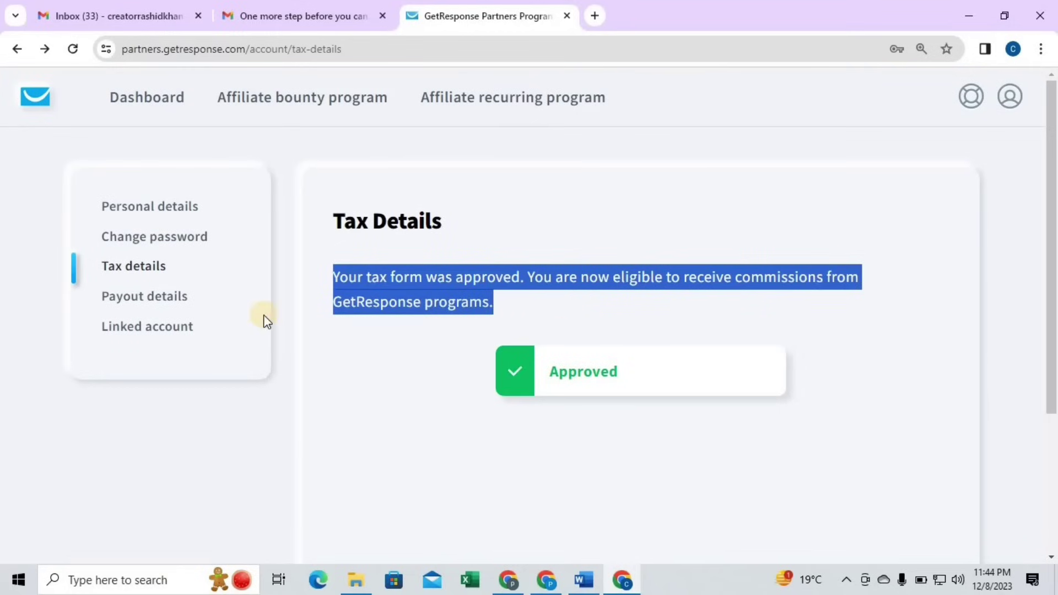
{"action": "left_click", "coordinate": [158, 306]}
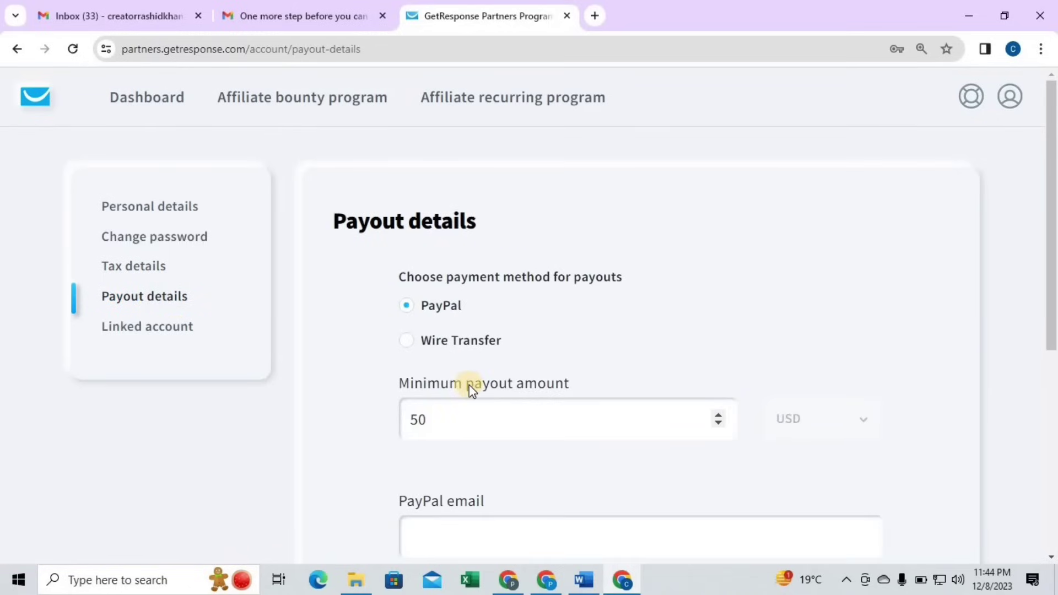
- Choose Wire Transfer as the payout payment method and check its minimum payout amount
{"action": "left_click", "coordinate": [408, 341]}
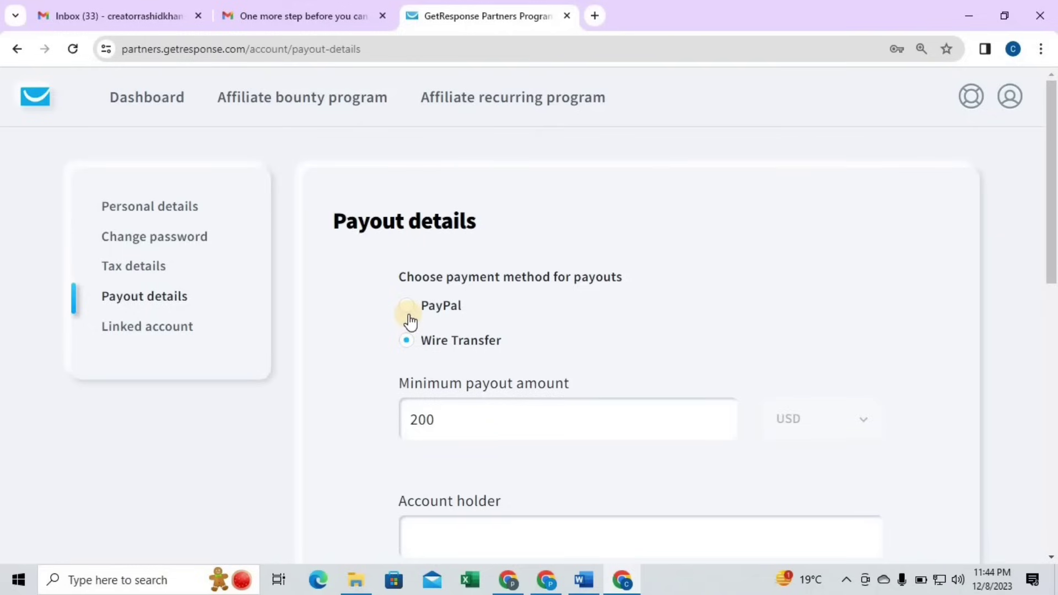
{"action": "scroll", "coordinate": [485, 425], "scroll_direction": "down", "scroll_amount": 1}
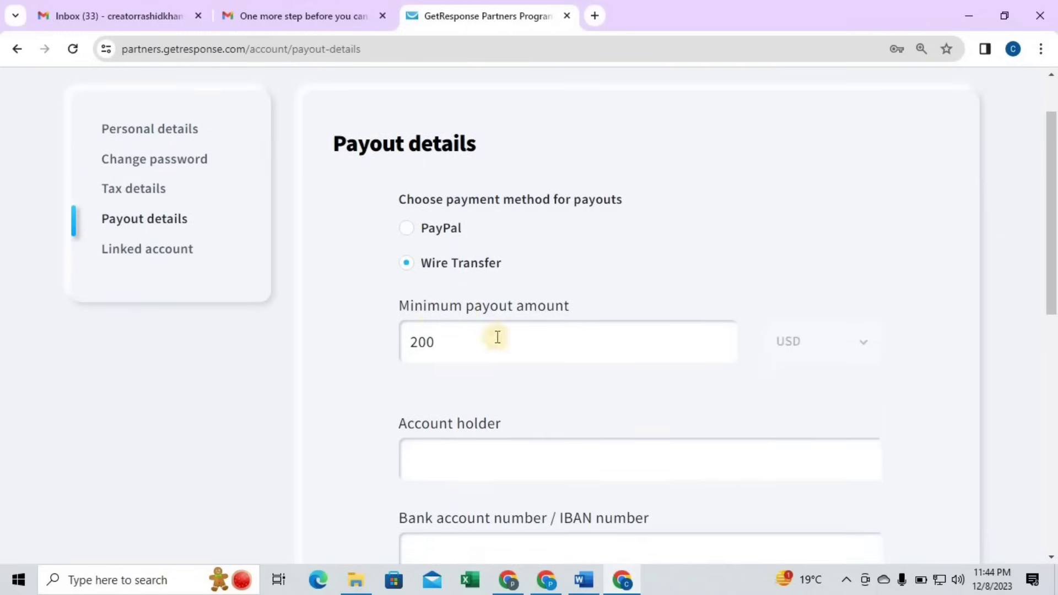
{"action": "double_click", "coordinate": [718, 346]}
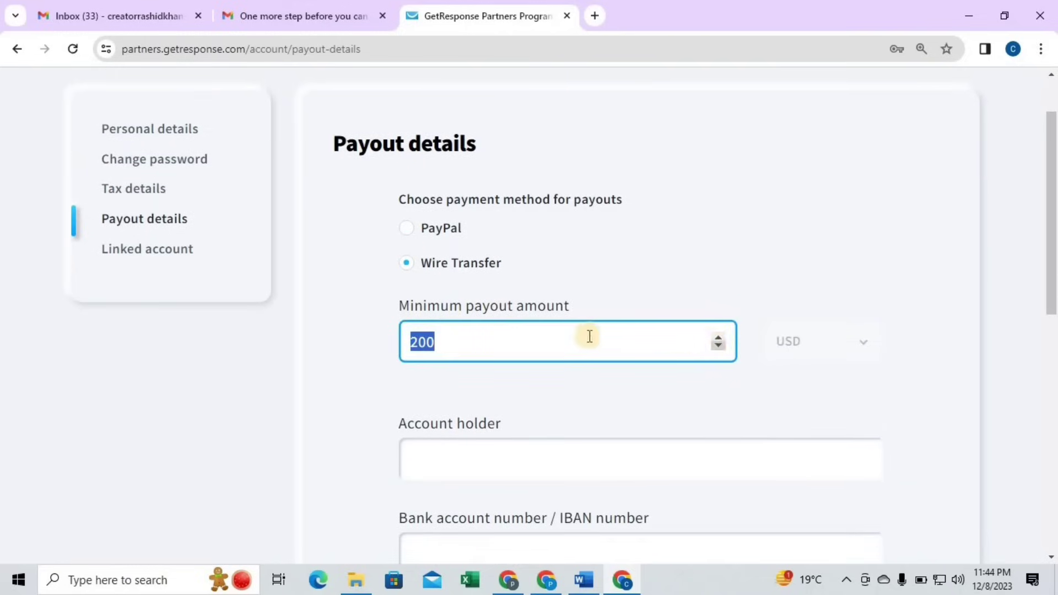
- Go through the account holder, IBAN, bank name, bank address and SWIFT fields, and save the payout details
{"action": "scroll", "coordinate": [587, 337], "scroll_direction": "down", "scroll_amount": 4}
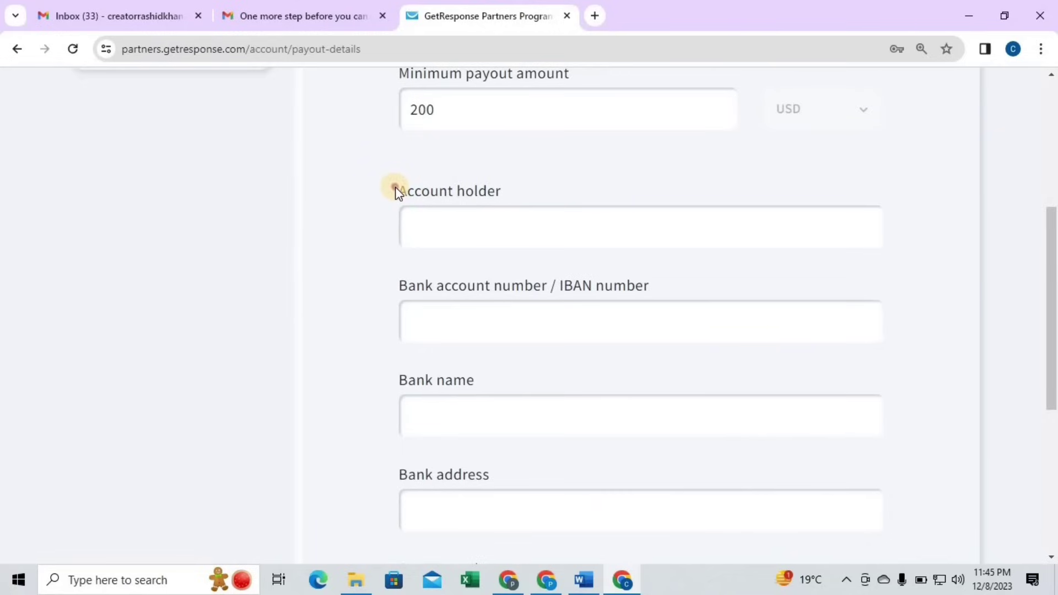
{"action": "left_click_drag", "start_coordinate": [395, 186], "coordinate": [526, 187]}
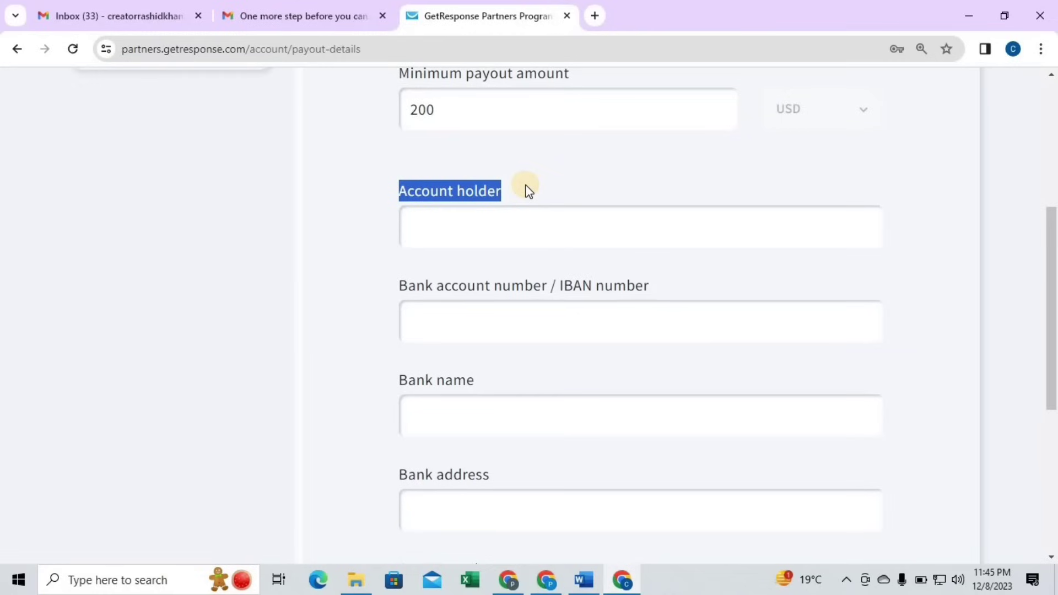
{"action": "left_click", "coordinate": [533, 288]}
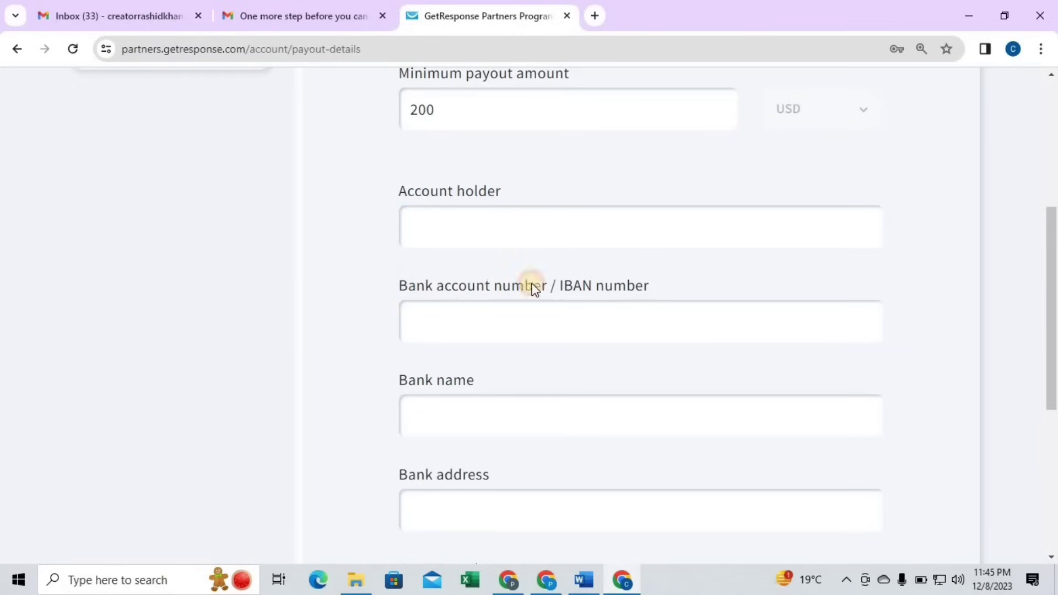
{"action": "left_click_drag", "start_coordinate": [533, 288], "coordinate": [878, 272]}
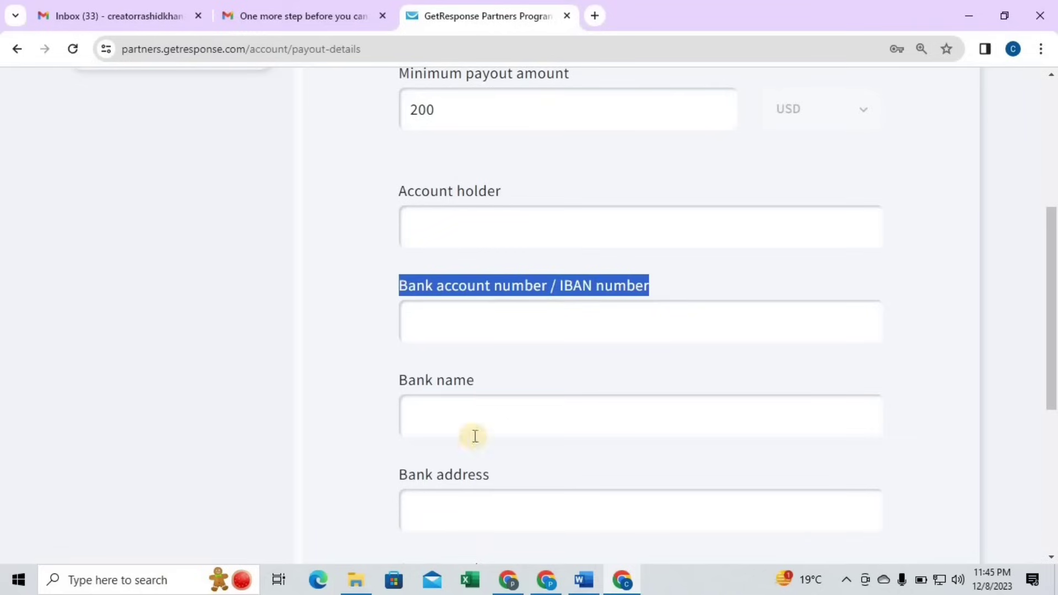
{"action": "scroll", "coordinate": [474, 430], "scroll_direction": "down", "scroll_amount": 3}
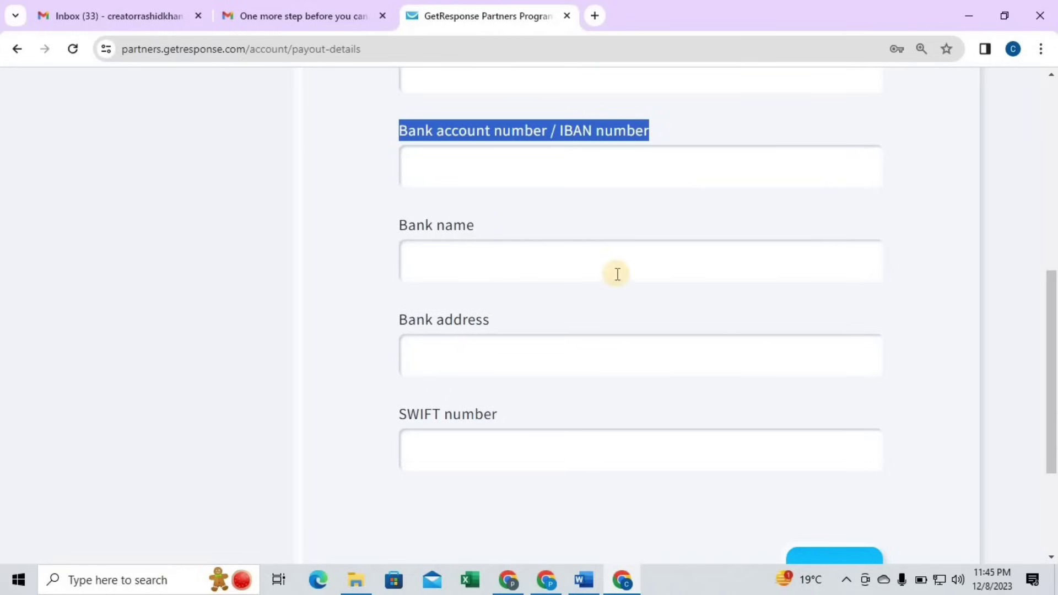
{"action": "scroll", "coordinate": [604, 369], "scroll_direction": "down", "scroll_amount": 3}
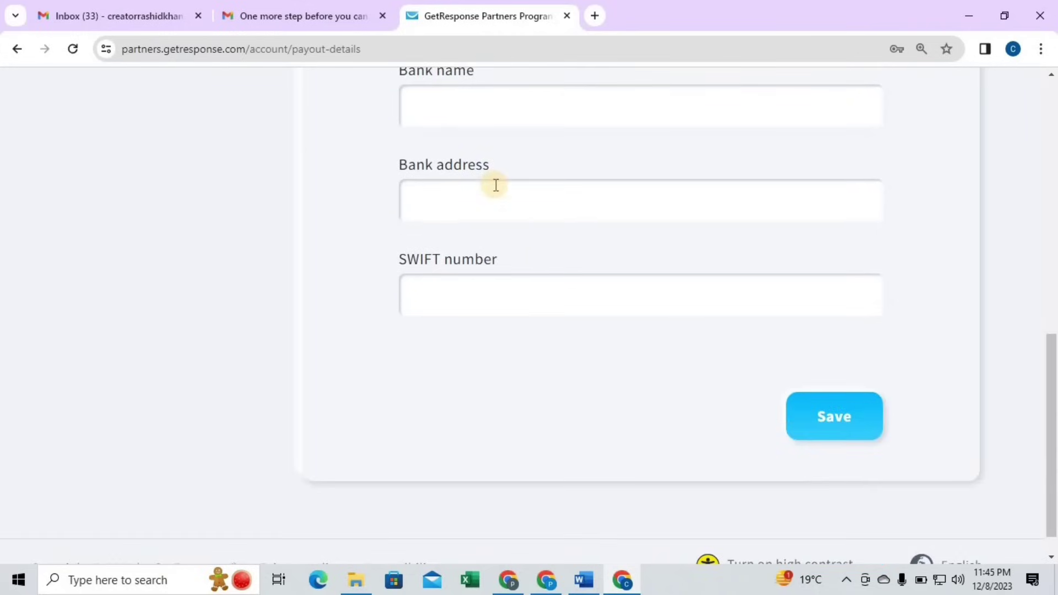
{"action": "left_click_drag", "start_coordinate": [468, 166], "coordinate": [377, 168]}
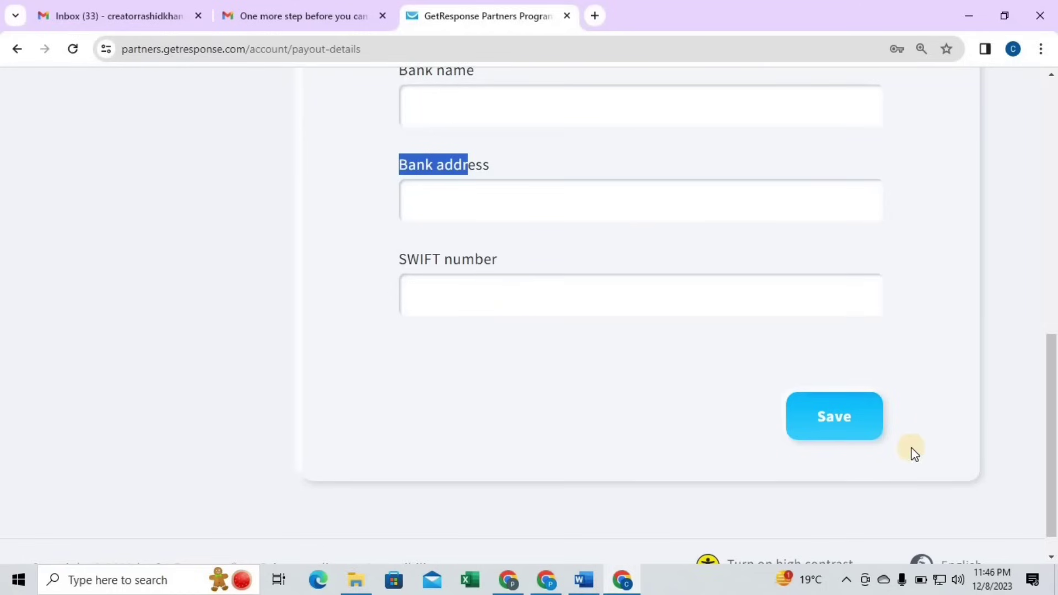
{"action": "left_click", "coordinate": [814, 433]}
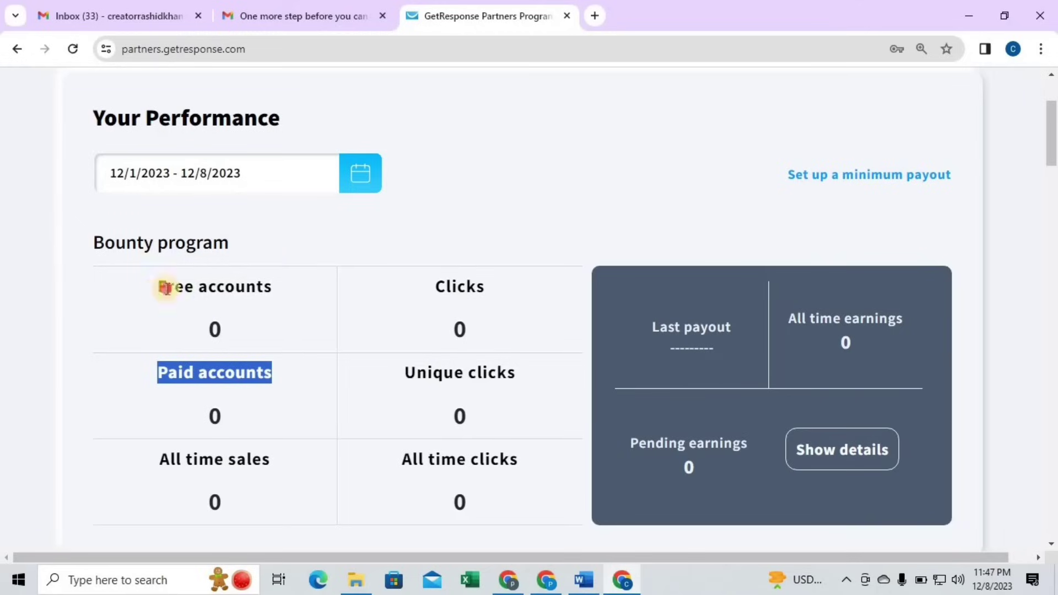
- Examine the free accounts, paid accounts, clicks and unique clicks figures of the Bounty program on the dashboard
{"action": "left_click_drag", "start_coordinate": [165, 287], "coordinate": [286, 283]}
{"action": "left_click_drag", "start_coordinate": [436, 286], "coordinate": [478, 289]}
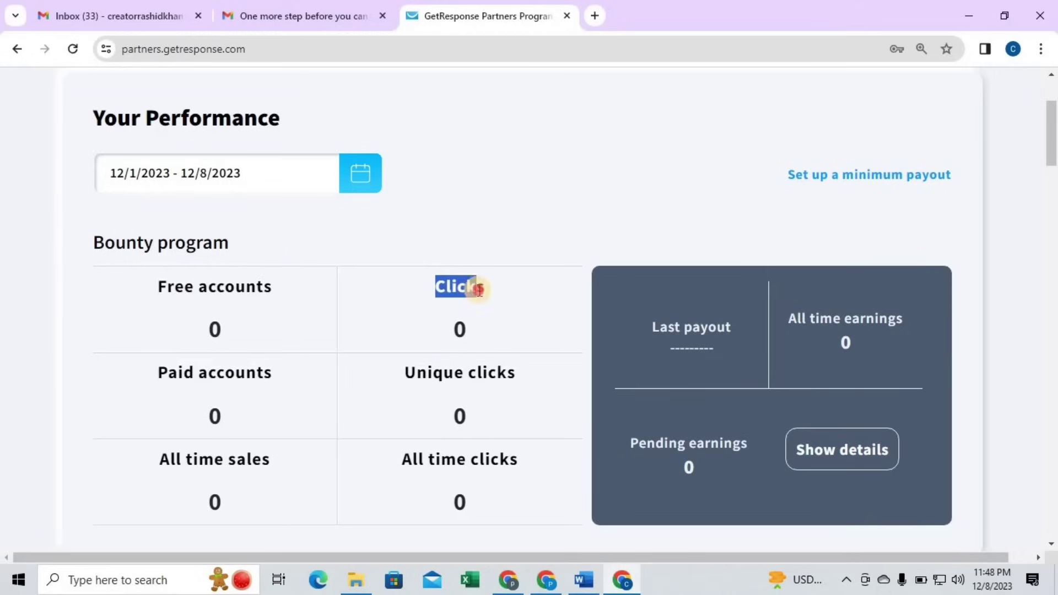
{"action": "left_click_drag", "start_coordinate": [152, 372], "coordinate": [303, 386]}
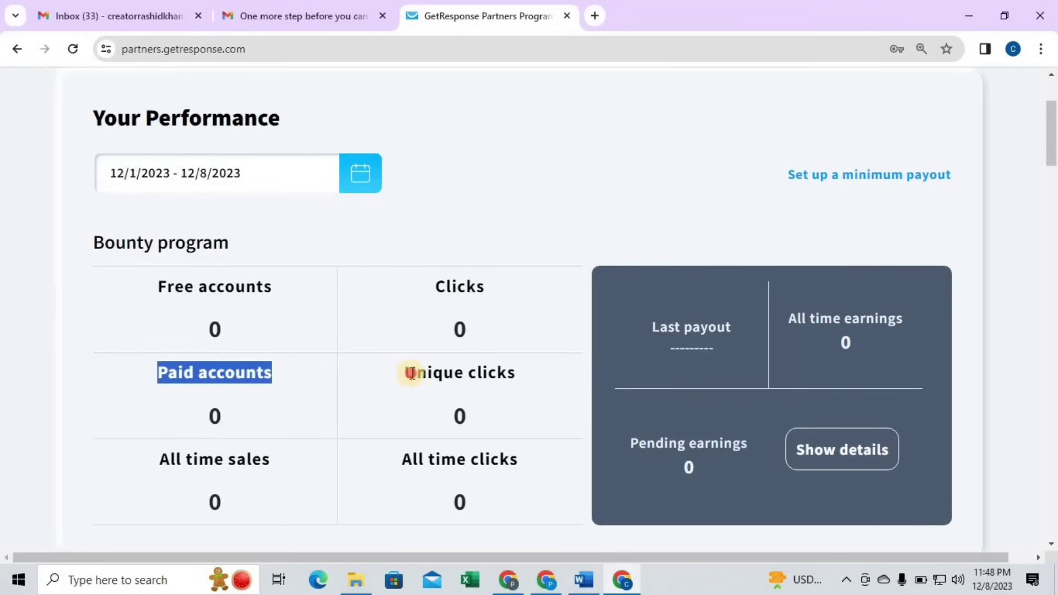
{"action": "left_click_drag", "start_coordinate": [410, 374], "coordinate": [553, 373]}
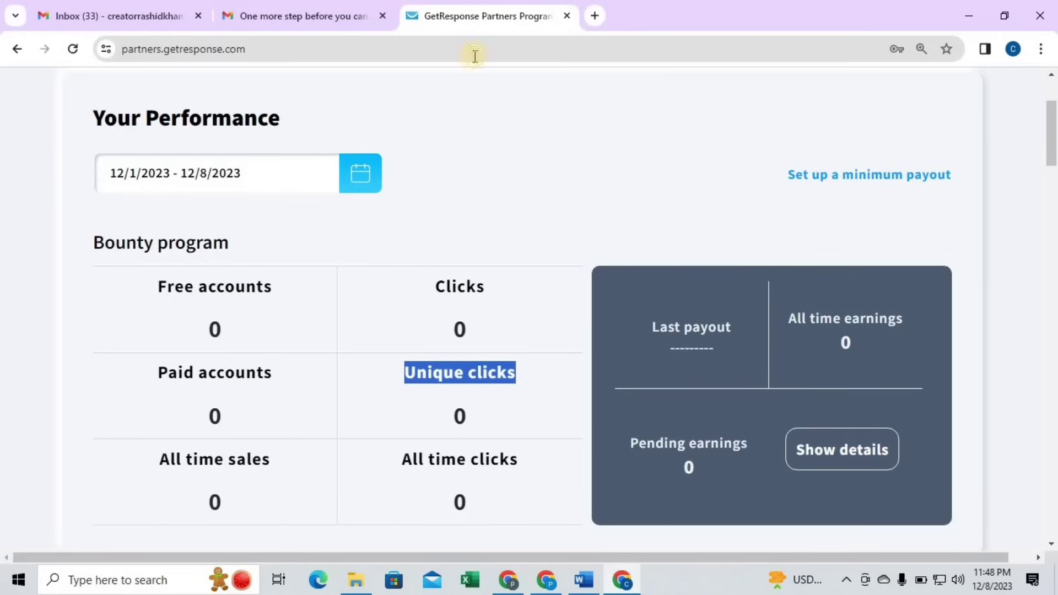
- Switch to the GetResponse pricing page, compare regular and discounted prices of the Email Marketing, Marketing Automation and Ecommerce Marketing plans, and dismiss the free-trial offer
{"action": "left_click", "coordinate": [546, 580]}
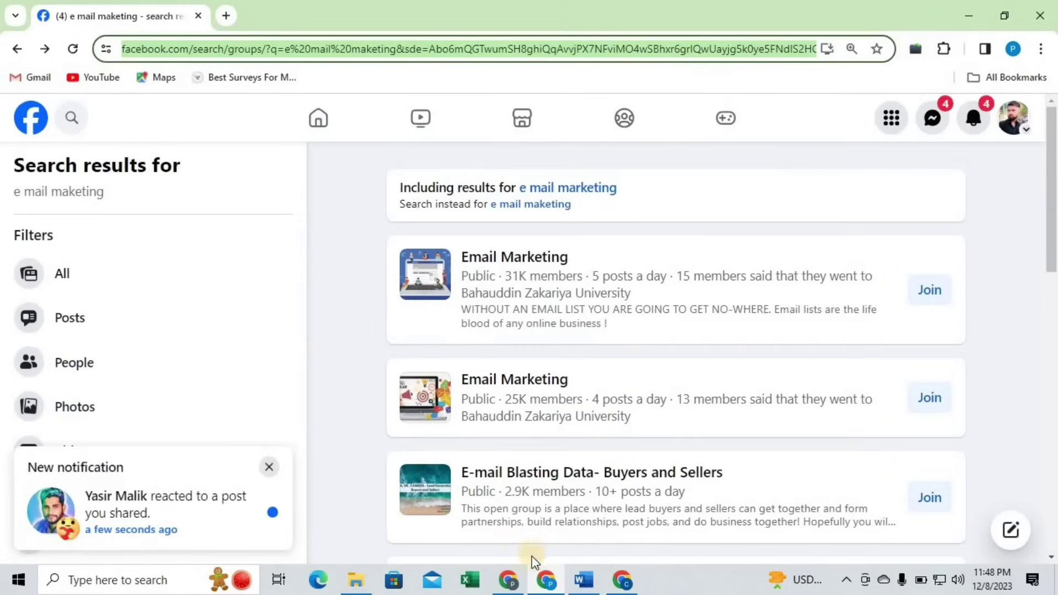
{"action": "left_click", "coordinate": [508, 579]}
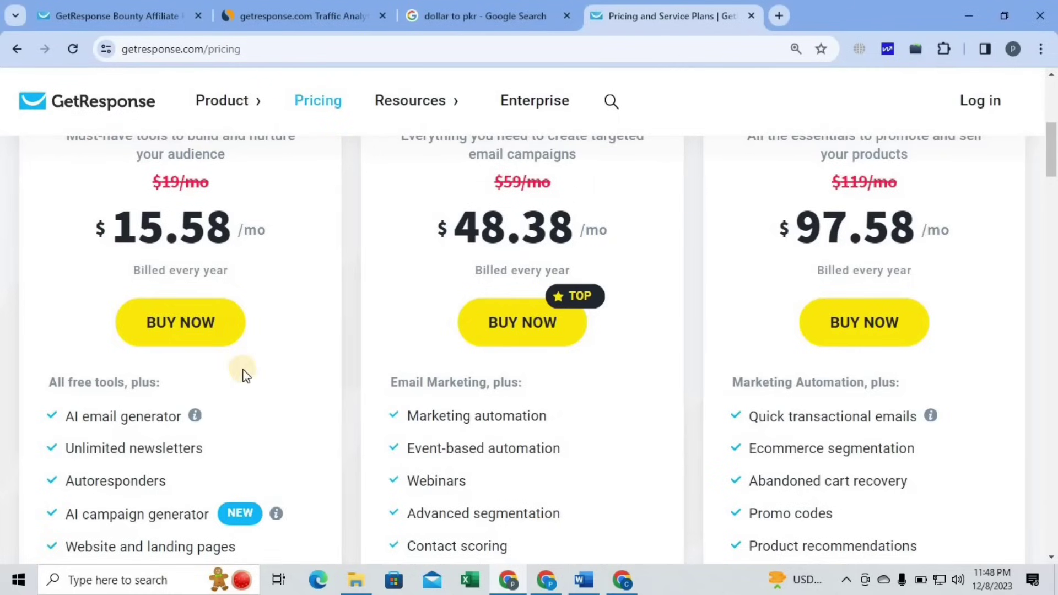
{"action": "scroll", "coordinate": [240, 372], "scroll_direction": "up", "scroll_amount": 3}
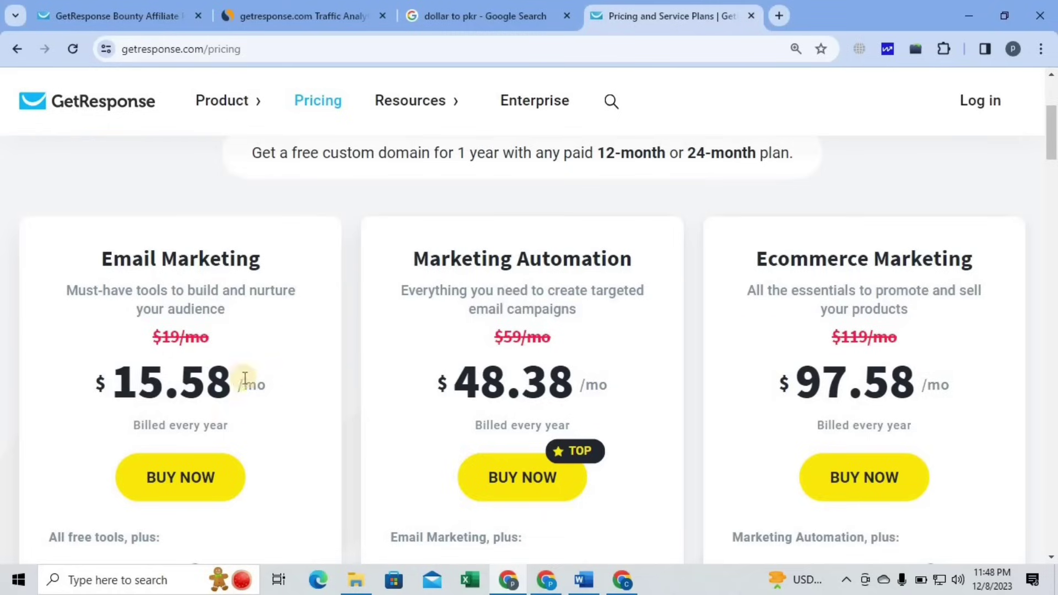
{"action": "left_click_drag", "start_coordinate": [154, 337], "coordinate": [252, 335]}
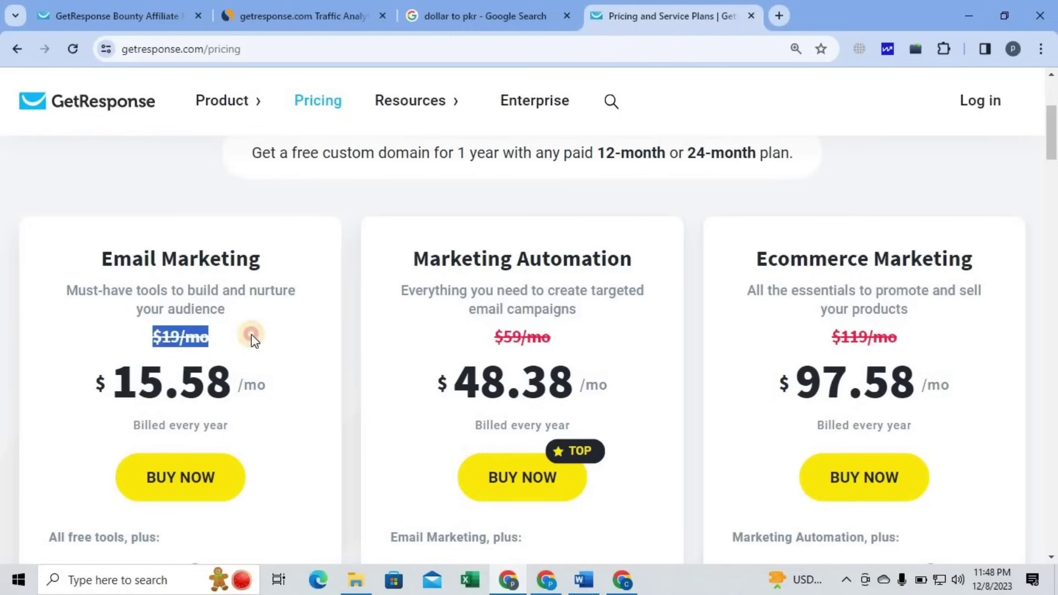
{"action": "triple_click", "coordinate": [275, 377]}
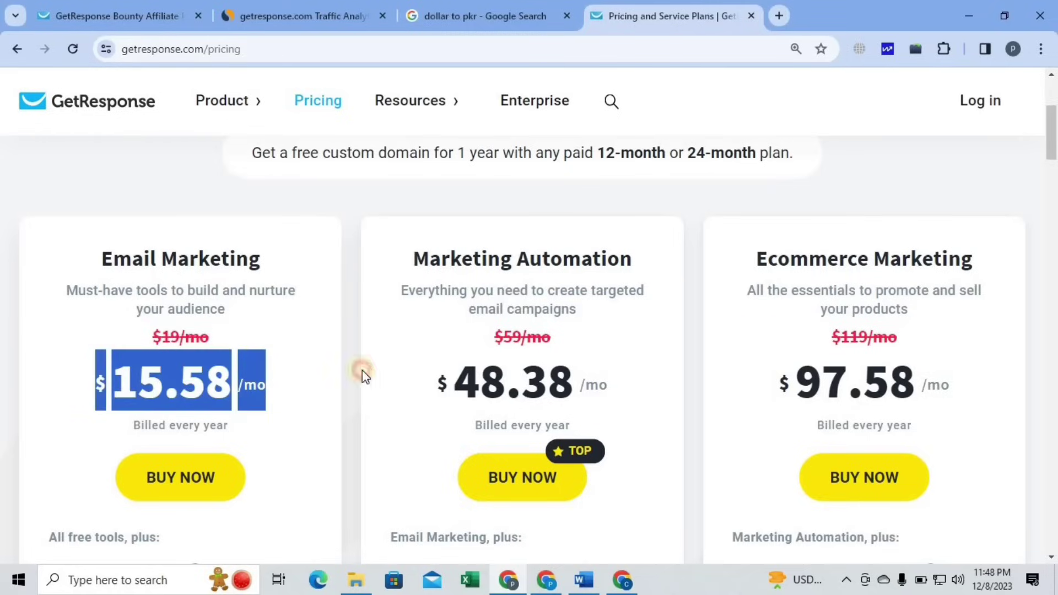
{"action": "triple_click", "coordinate": [556, 331]}
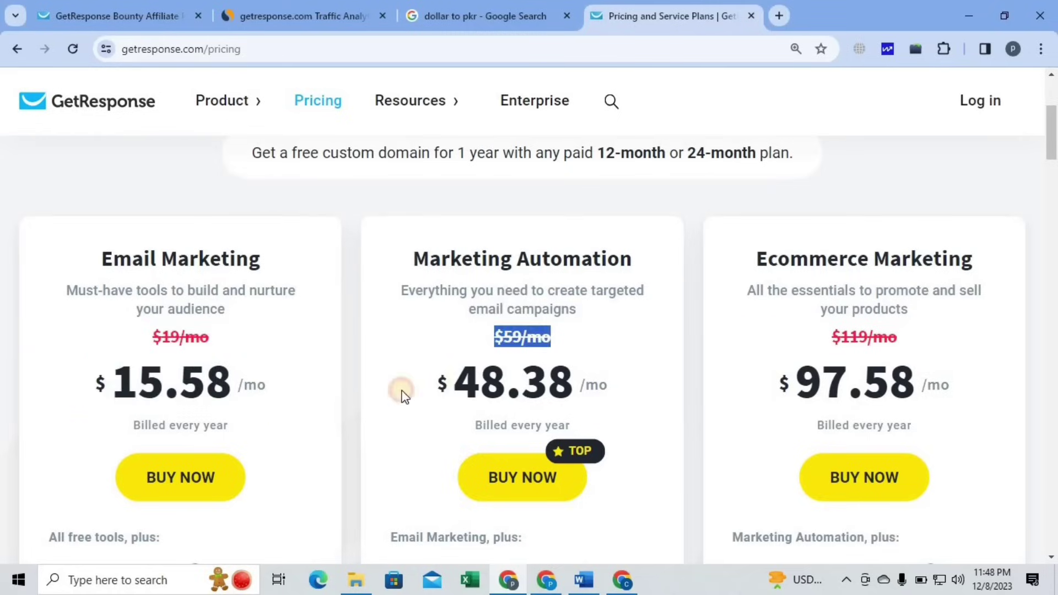
{"action": "triple_click", "coordinate": [474, 381]}
{"action": "triple_click", "coordinate": [837, 337]}
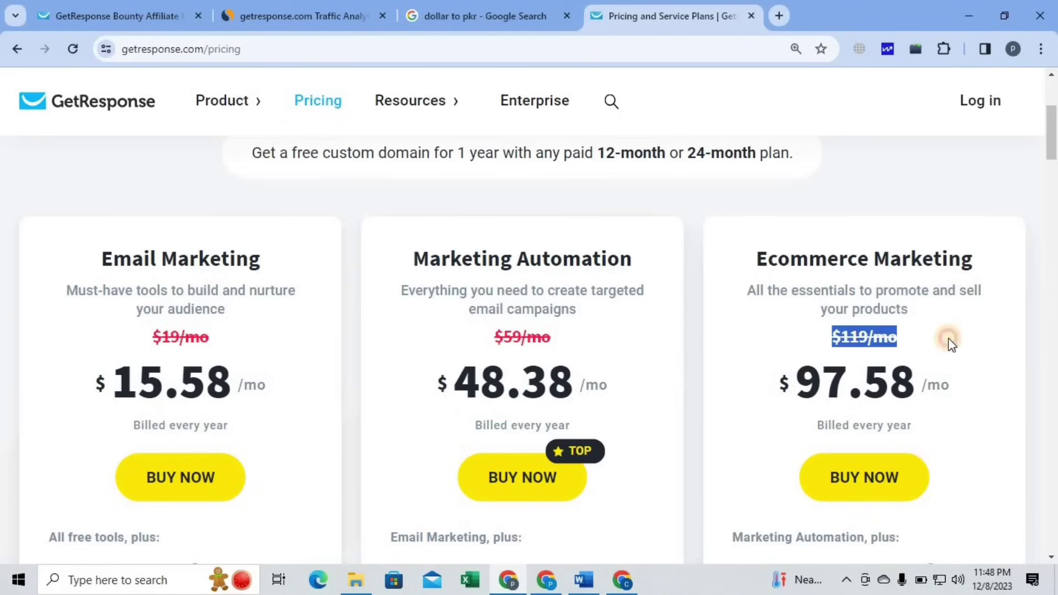
{"action": "triple_click", "coordinate": [944, 375]}
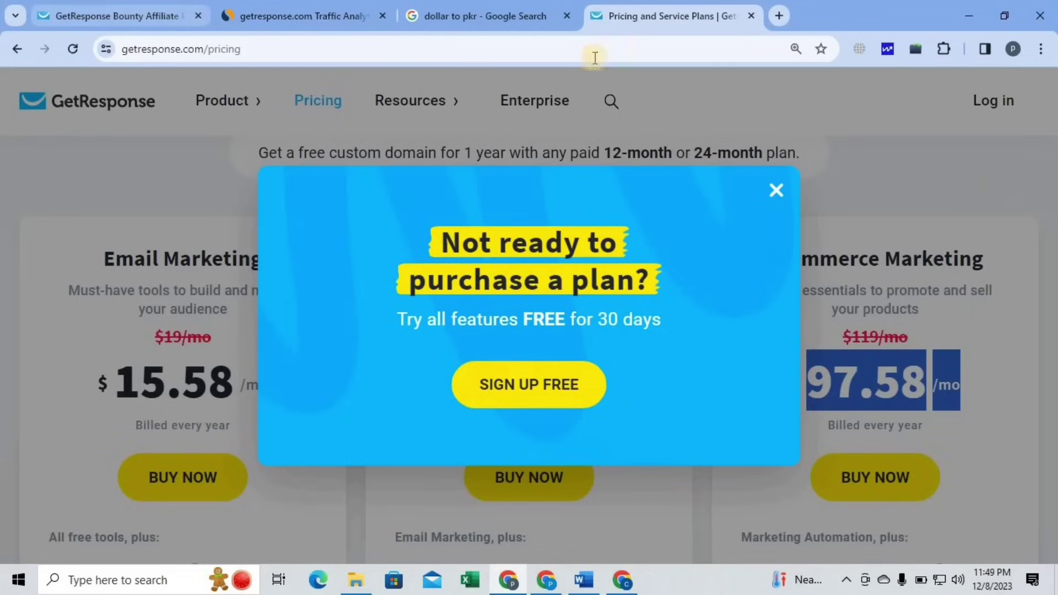
{"action": "left_click", "coordinate": [776, 191]}
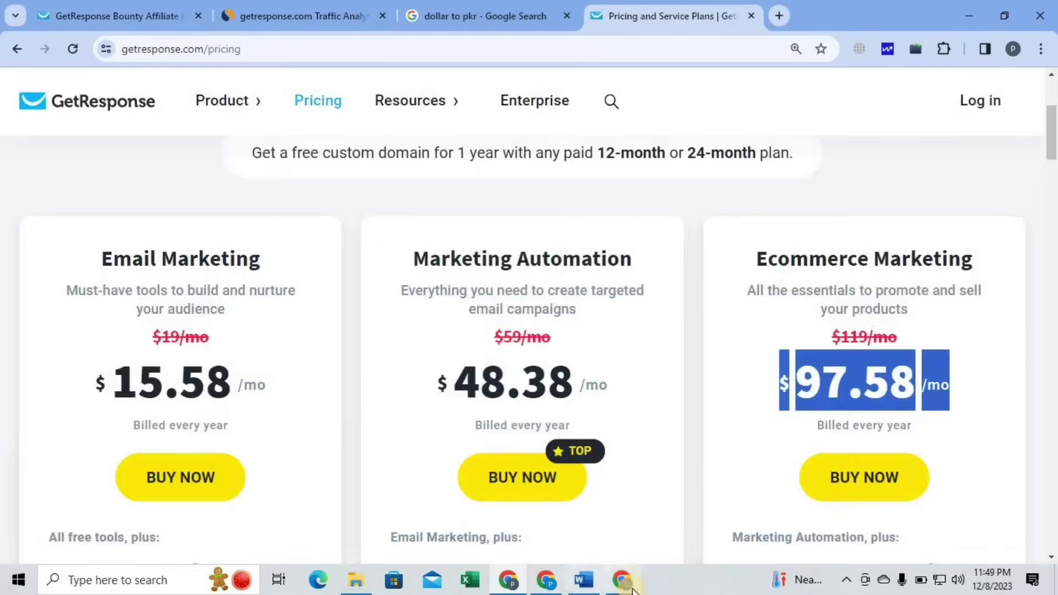
- Switch back to the partner dashboard and find the Bounty program link
{"action": "left_click", "coordinate": [622, 584]}
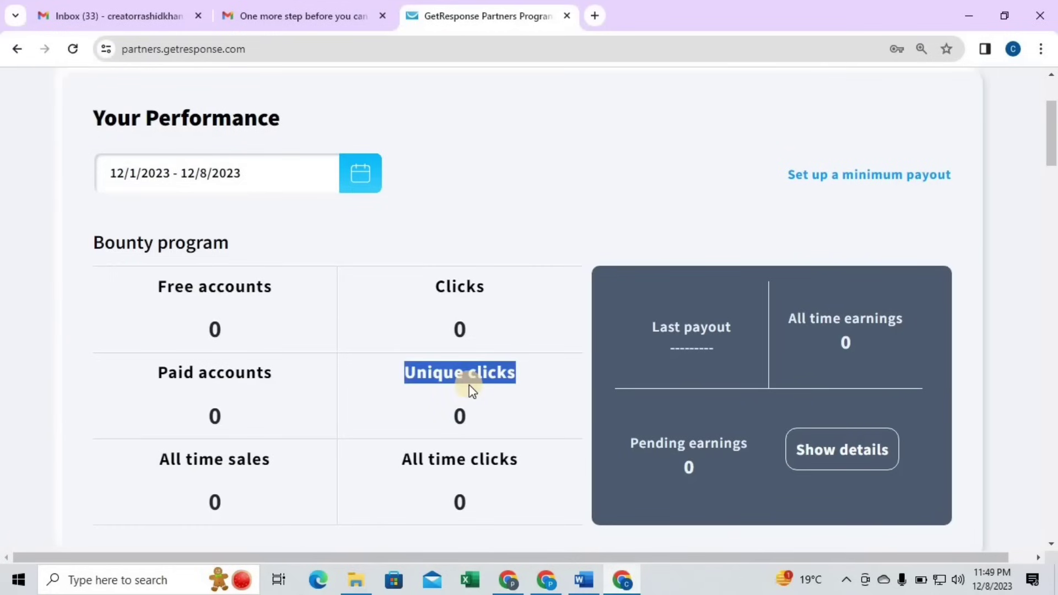
{"action": "scroll", "coordinate": [469, 385], "scroll_direction": "down", "scroll_amount": 5}
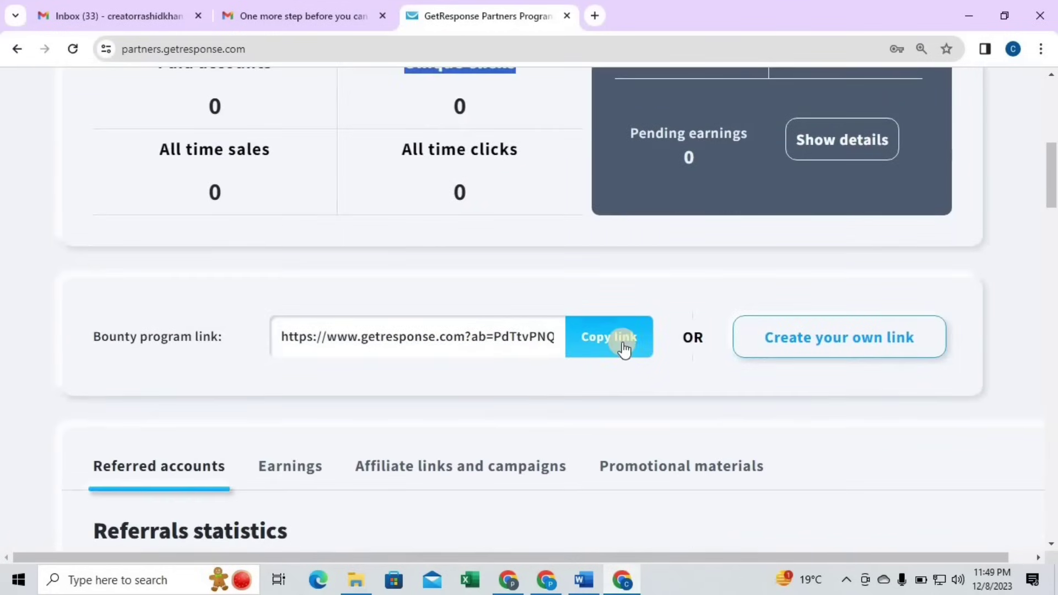